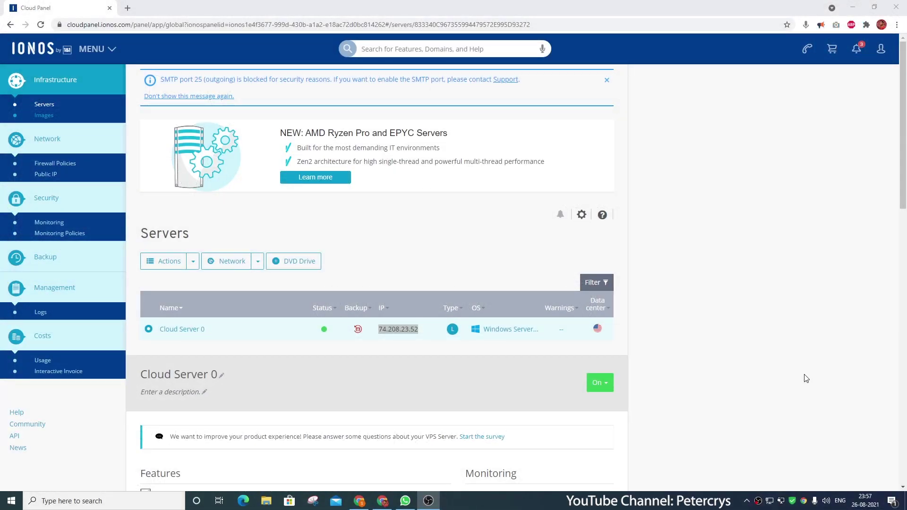
Step: Copy Cloud Server 0's IP address 74.208.23.52 from the IONOS Servers table
key(alt+Tab)
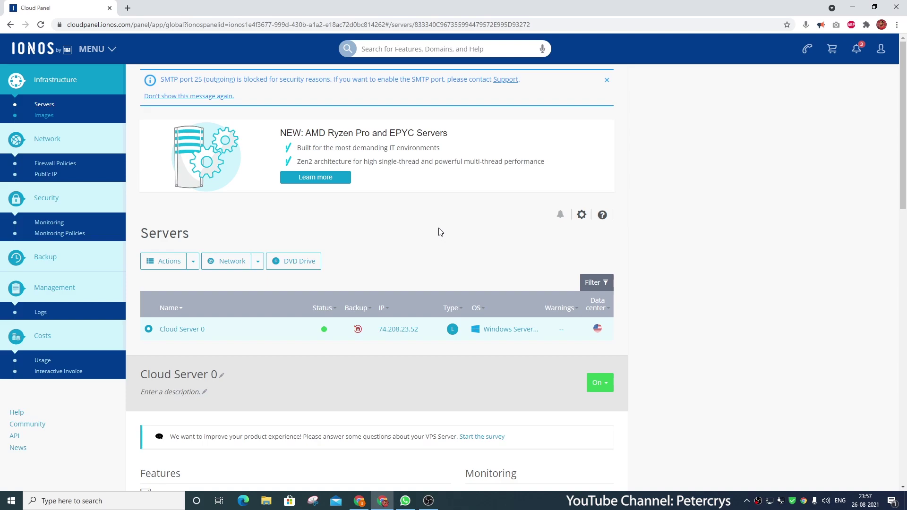
scroll(439, 231, down, 2)
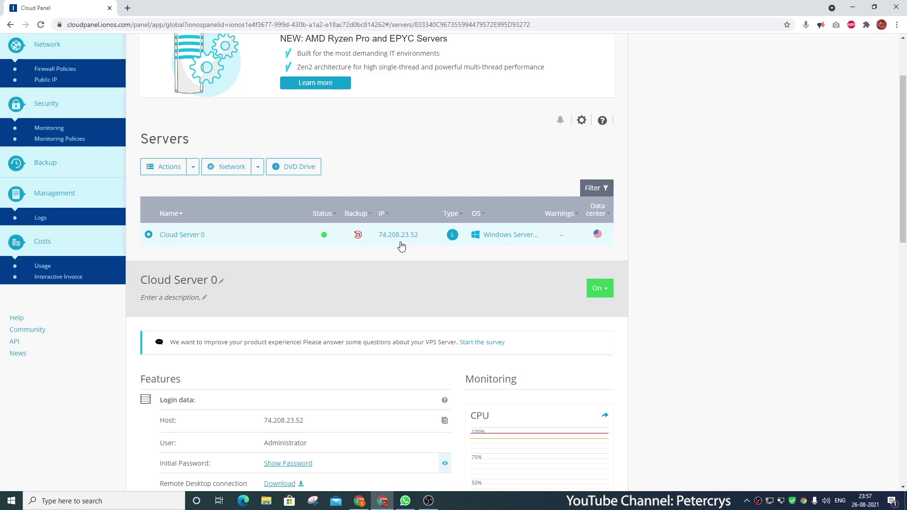
drag(420, 234, 378, 235)
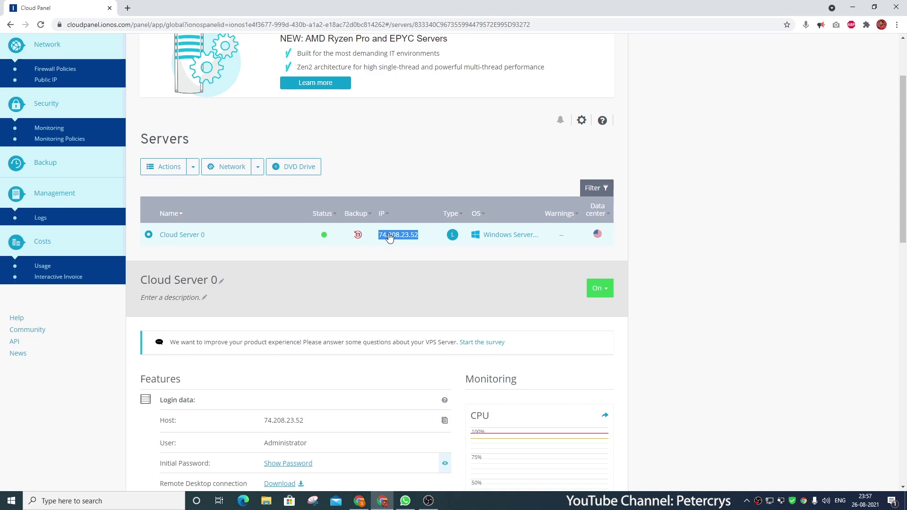
right_click(390, 234)
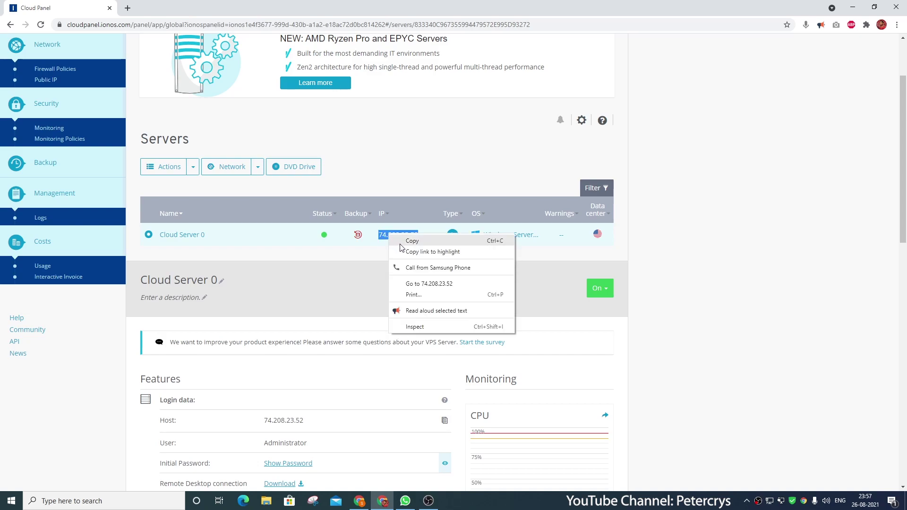
click(400, 245)
Step: Load 74.208.23.52 in a new Chrome tab, which returns 'This site can't be reached'
click(127, 8)
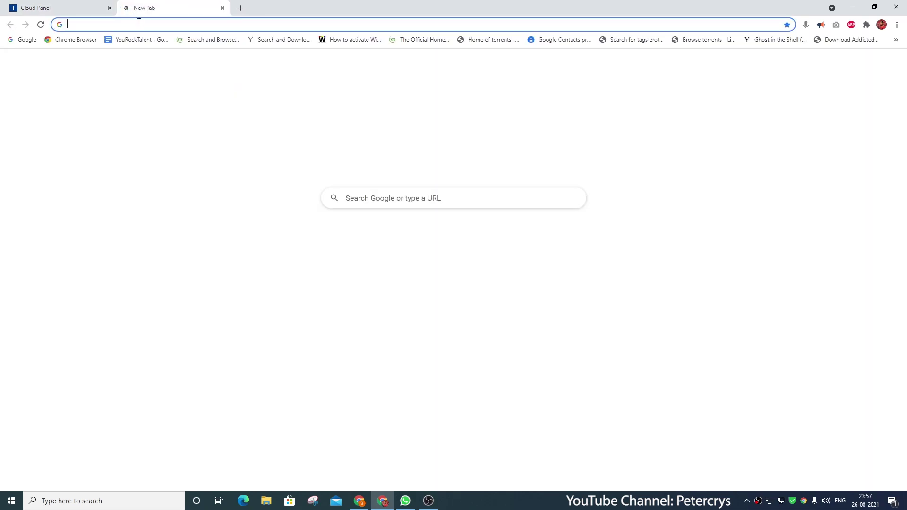
right_click(139, 22)
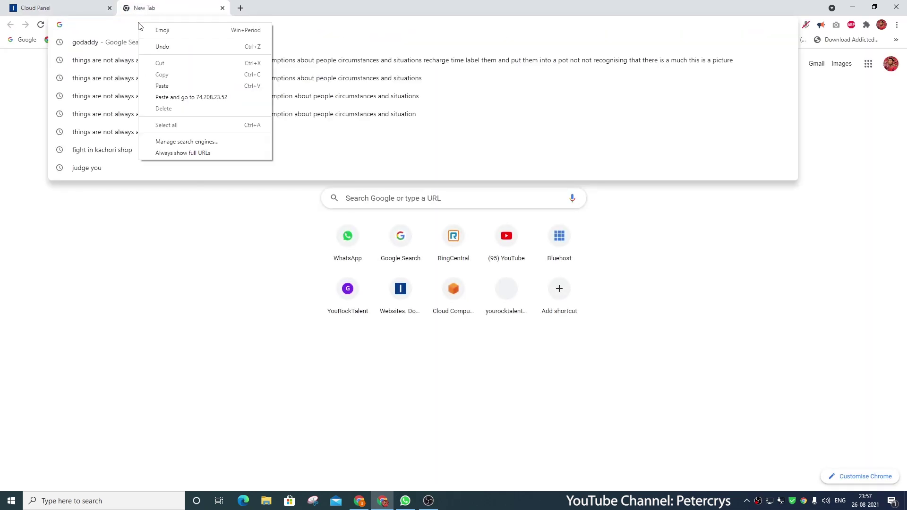
click(170, 85)
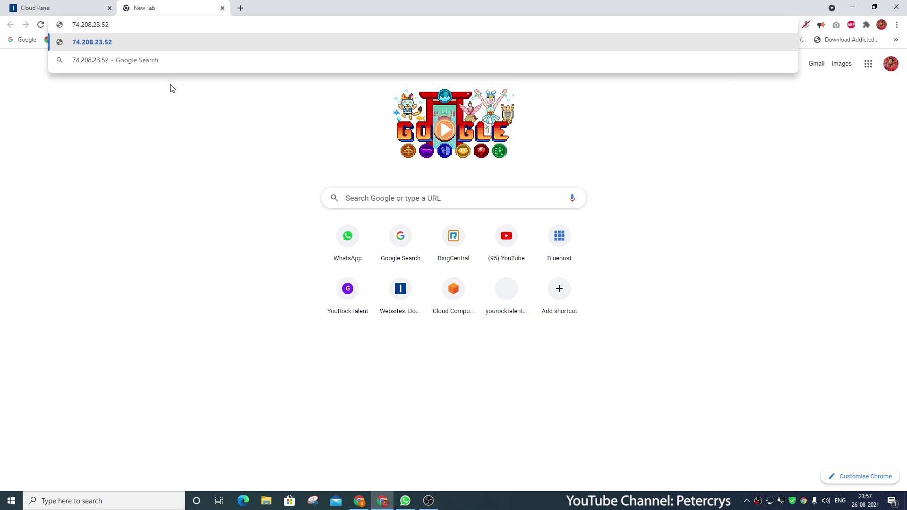
key(Return)
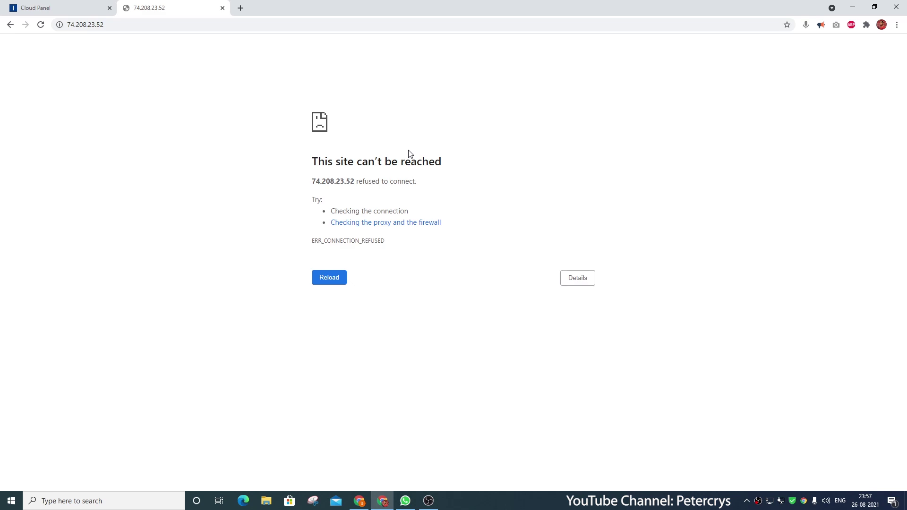
Step: Switch back to Cloud Panel, deselect the IP and scroll through Cloud Server 0's details
click(65, 7)
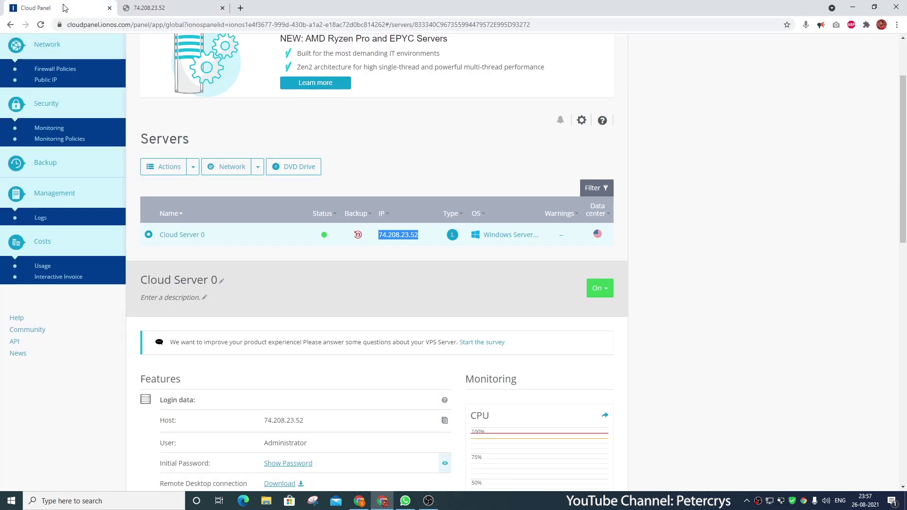
click(644, 277)
scroll(644, 276, down, 1)
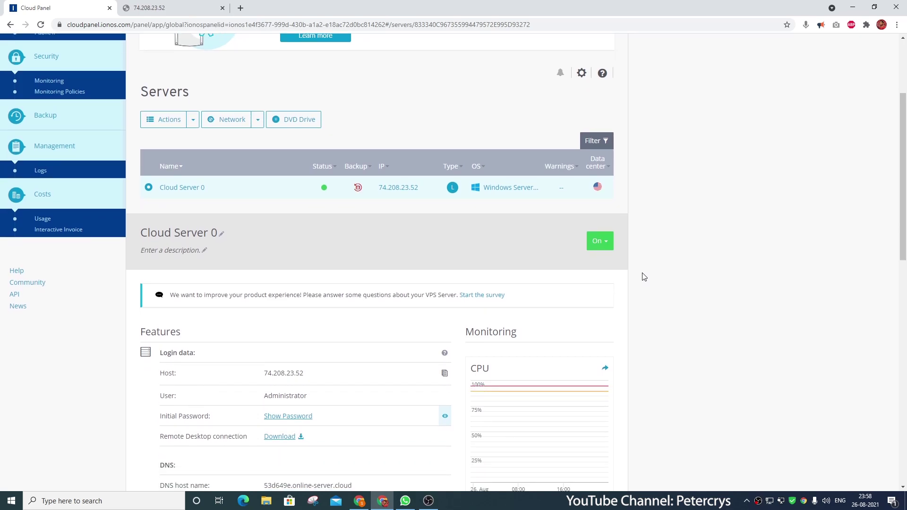
scroll(643, 277, up, 1)
scroll(644, 276, up, 1)
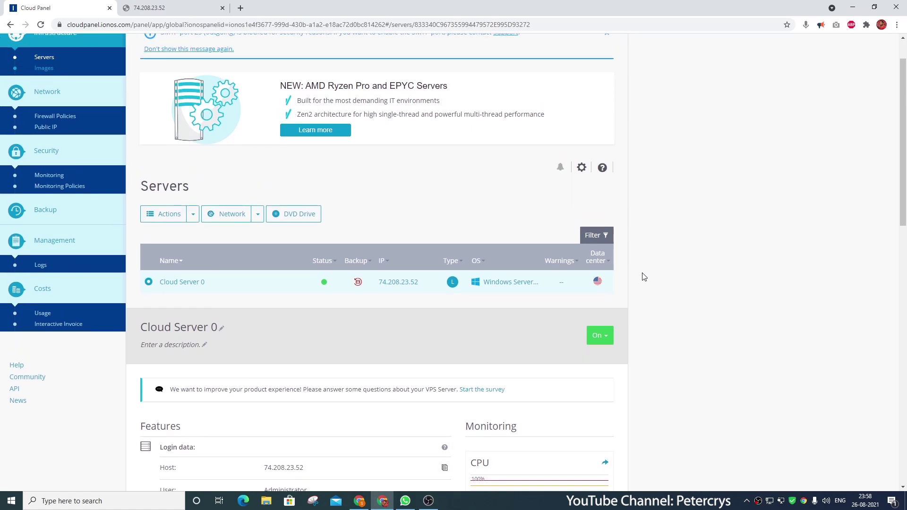
click(68, 118)
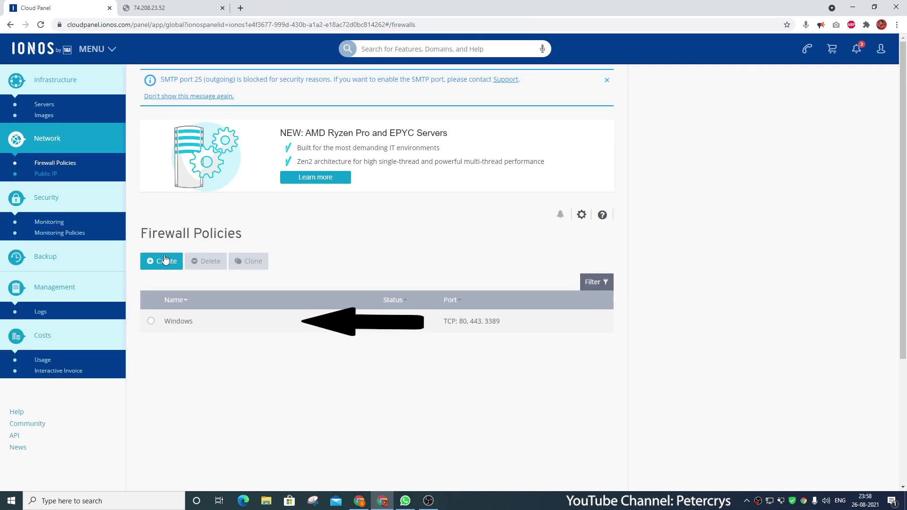
click(180, 321)
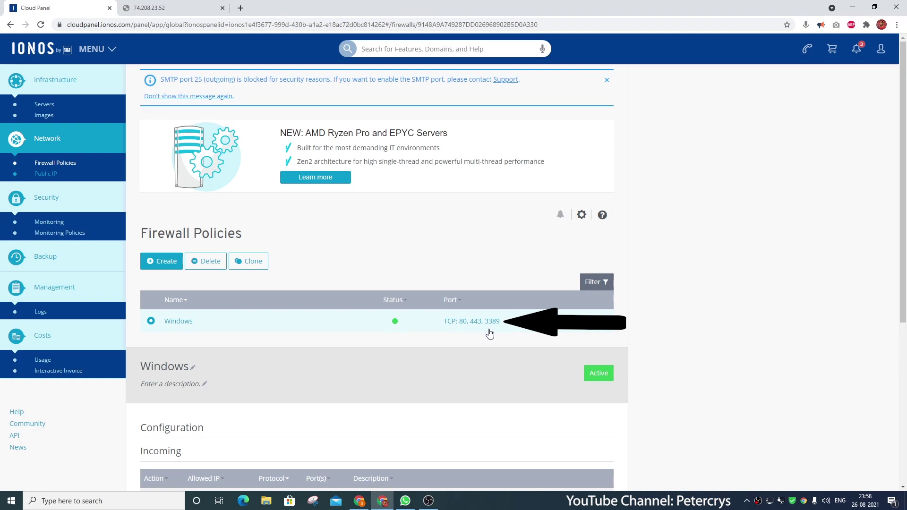
scroll(490, 334, down, 3)
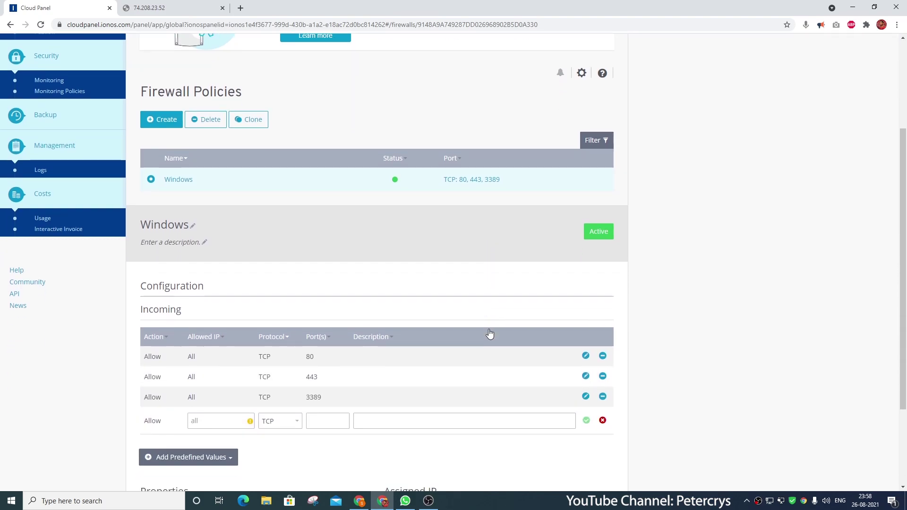
scroll(491, 334, down, 1)
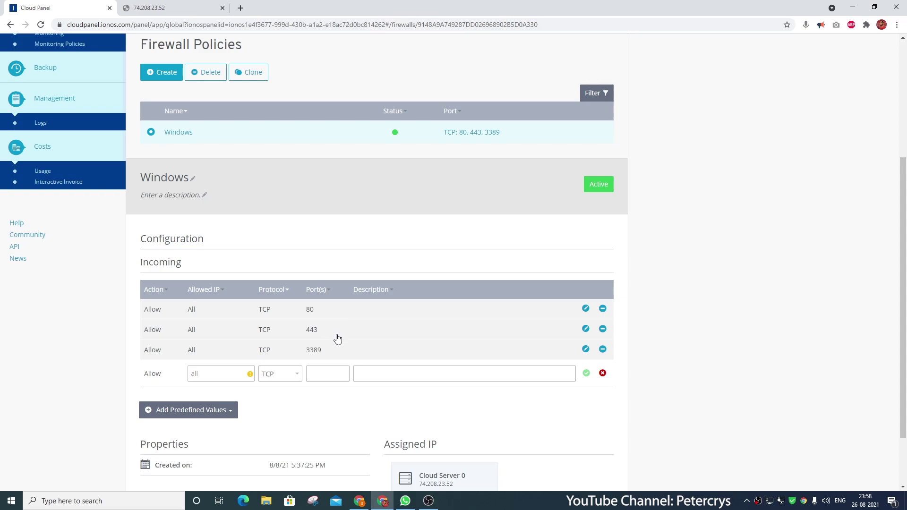
scroll(337, 338, up, 3)
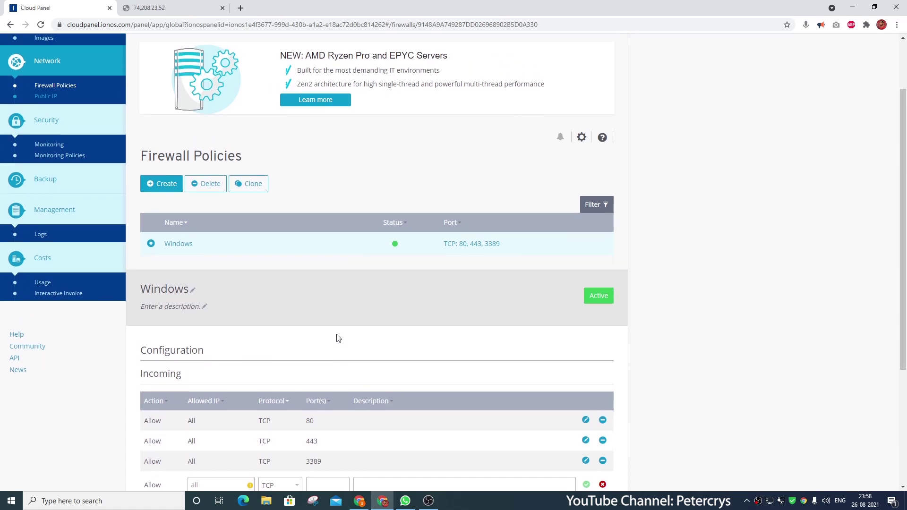
scroll(337, 339, up, 2)
click(54, 108)
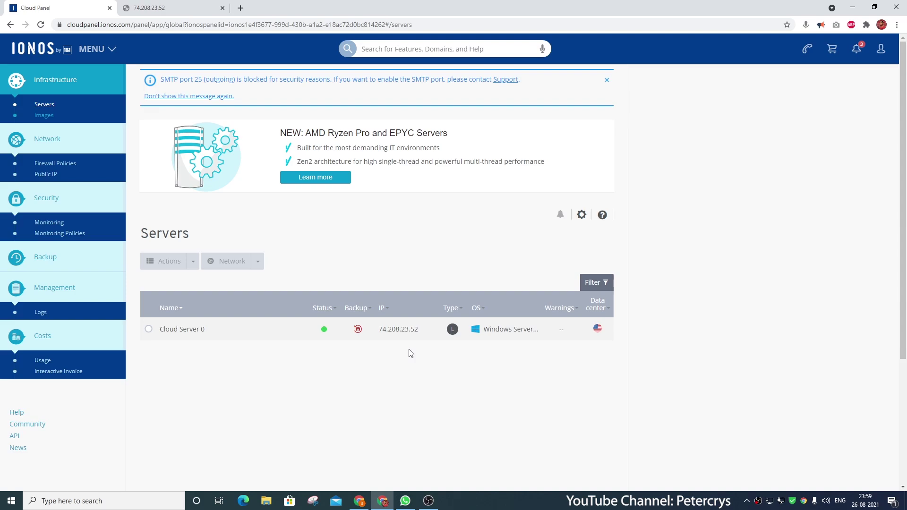
Step: Launch Remote Desktop Connection via search 're' and connect to 74.208.23.52, accepting the certificate
click(153, 501)
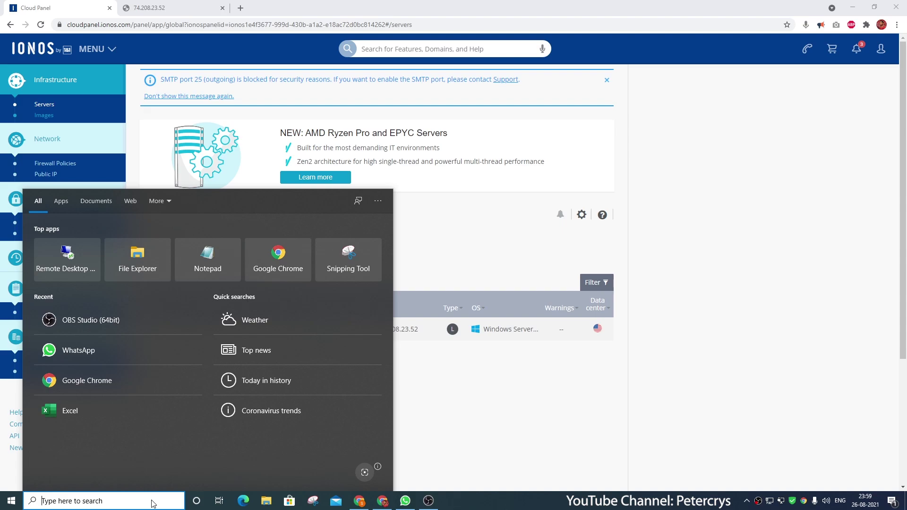
text(re)
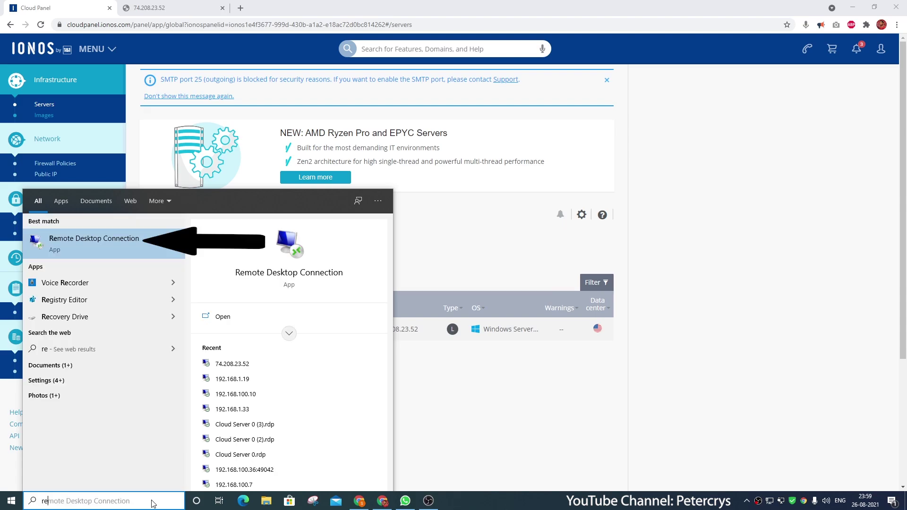
click(77, 246)
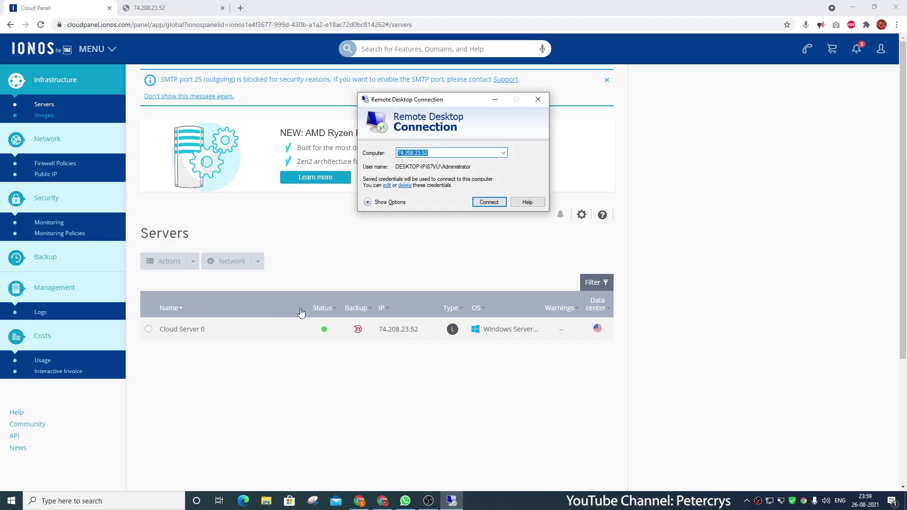
click(445, 153)
click(487, 202)
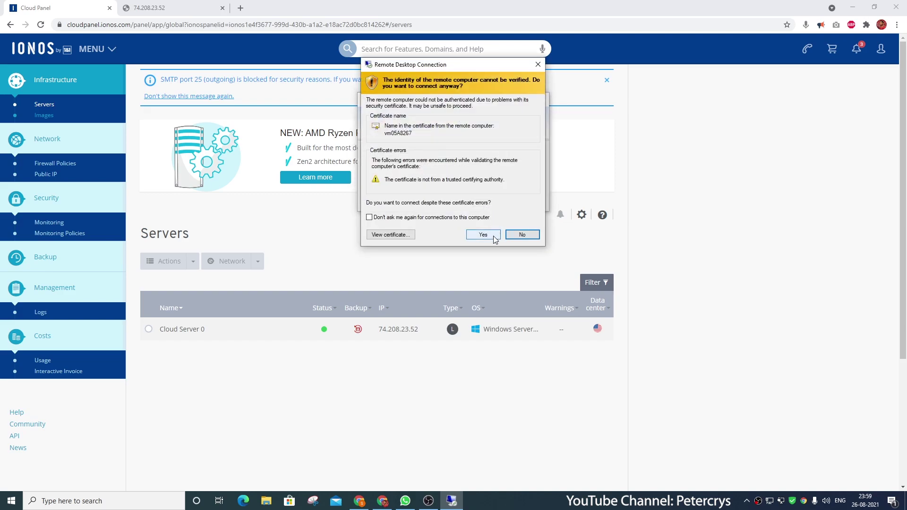
click(494, 238)
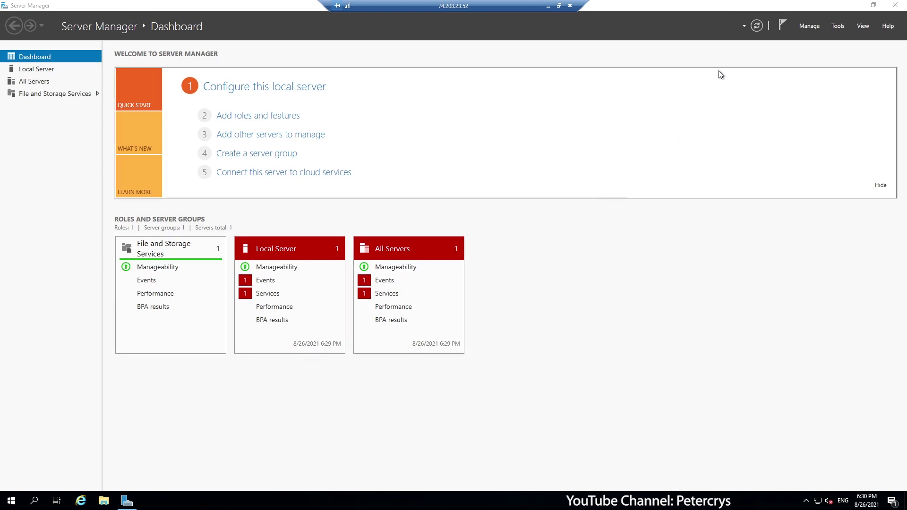
Step: Launch Add Roles and Features from Server Manager's Manage menu
click(809, 24)
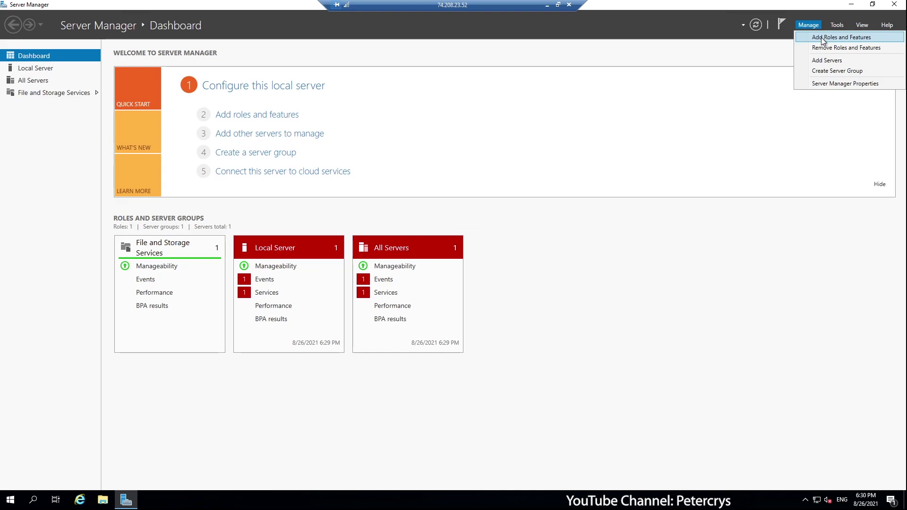
click(822, 38)
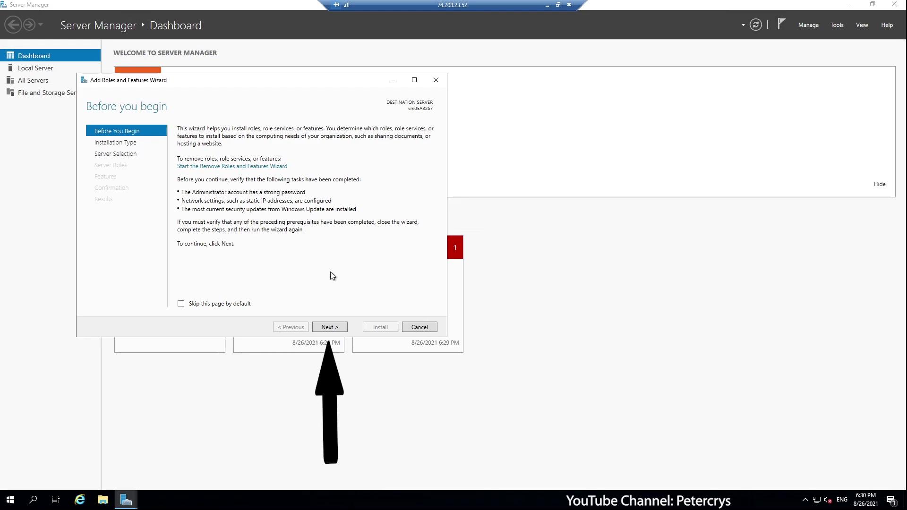
Step: Advance past Before you begin, keep role-based installation and the local server as destination
click(329, 327)
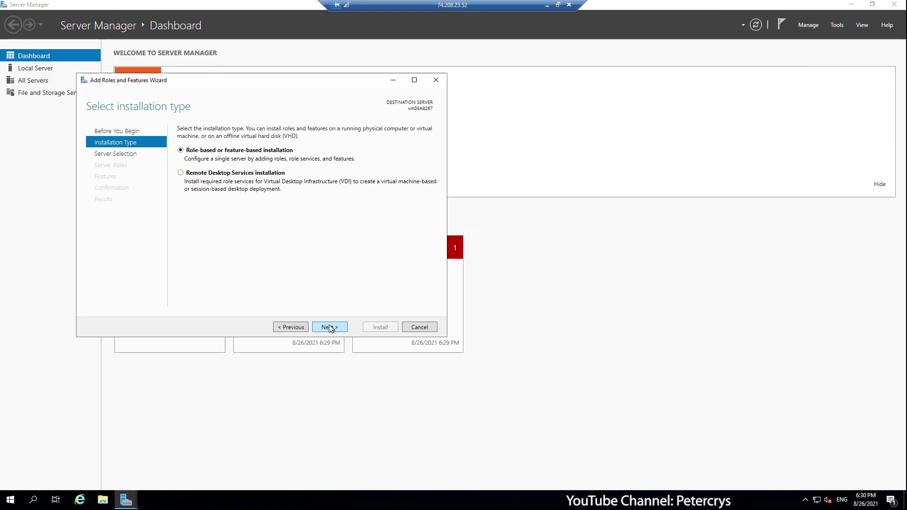
click(330, 327)
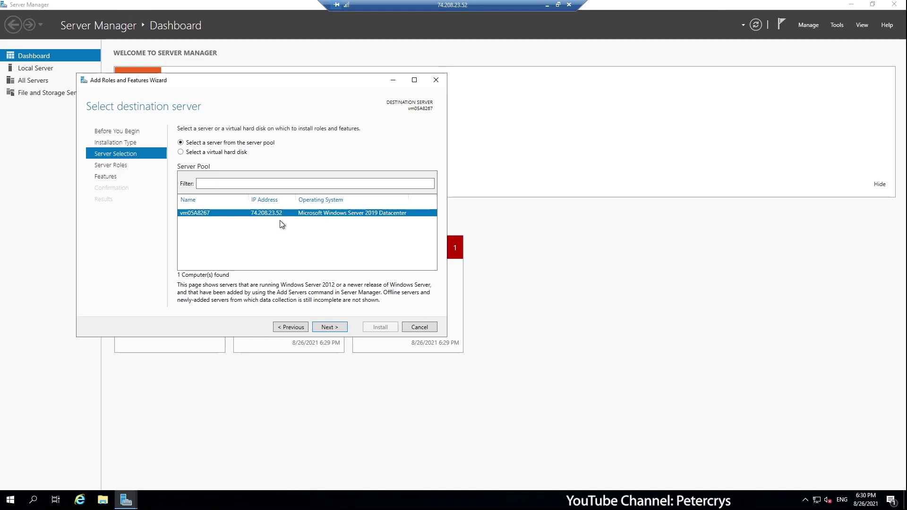
click(328, 327)
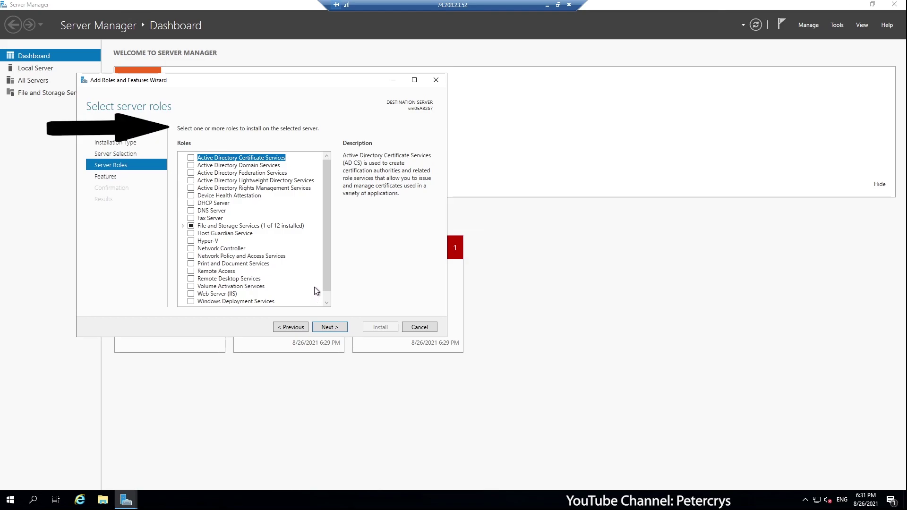
Step: Check Web Server (IIS) and accept adding its required IIS Management Console features
scroll(316, 291, down, 1)
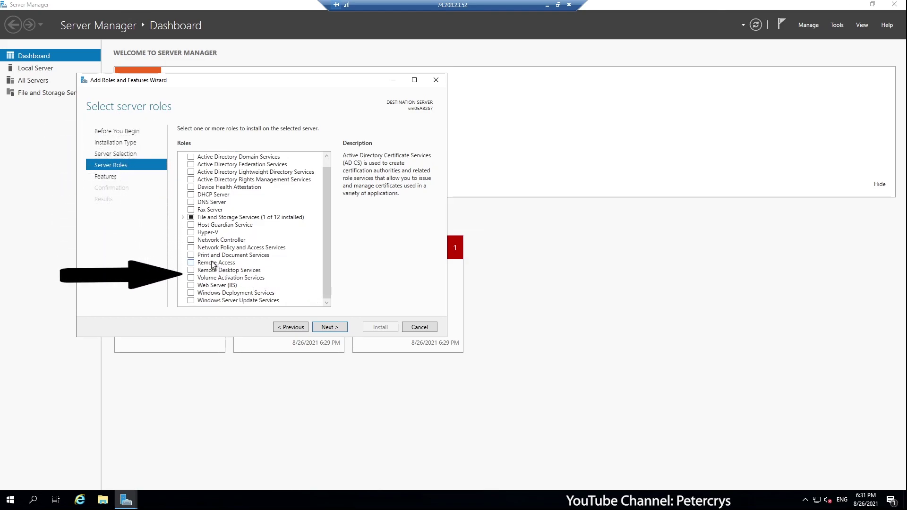
click(211, 286)
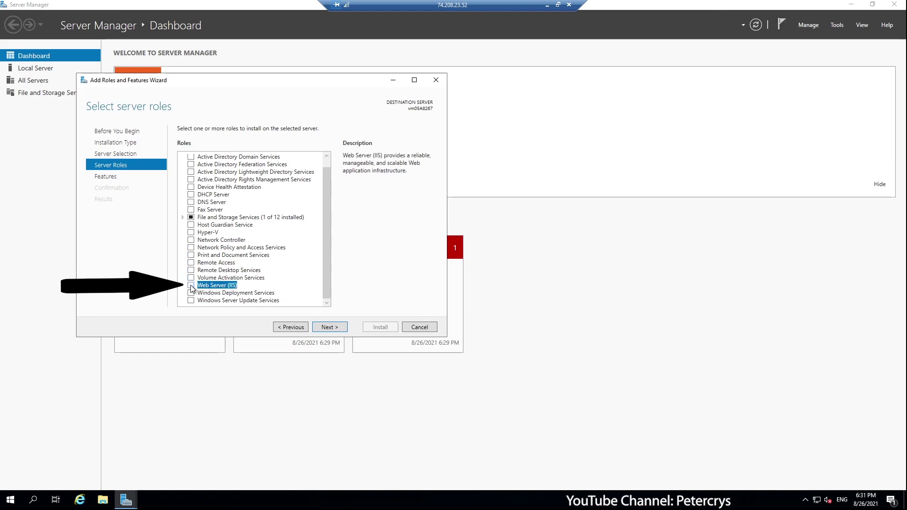
click(191, 286)
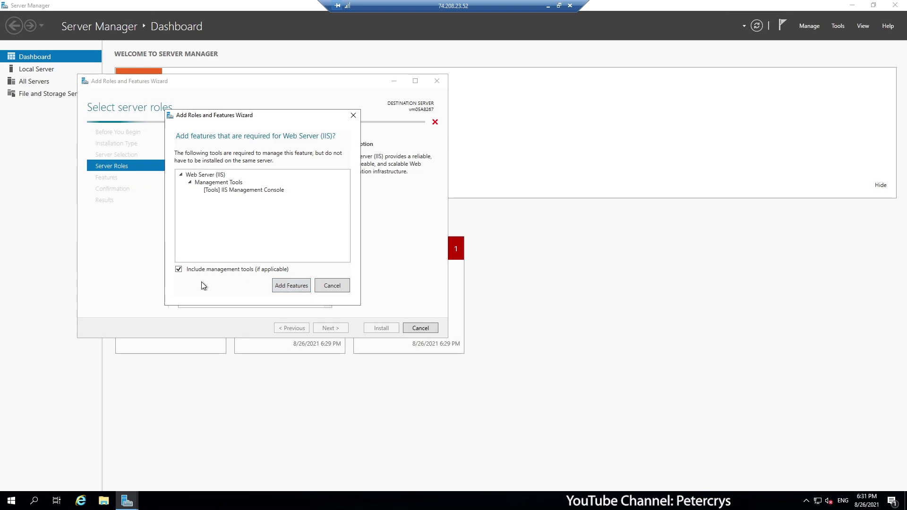
click(279, 286)
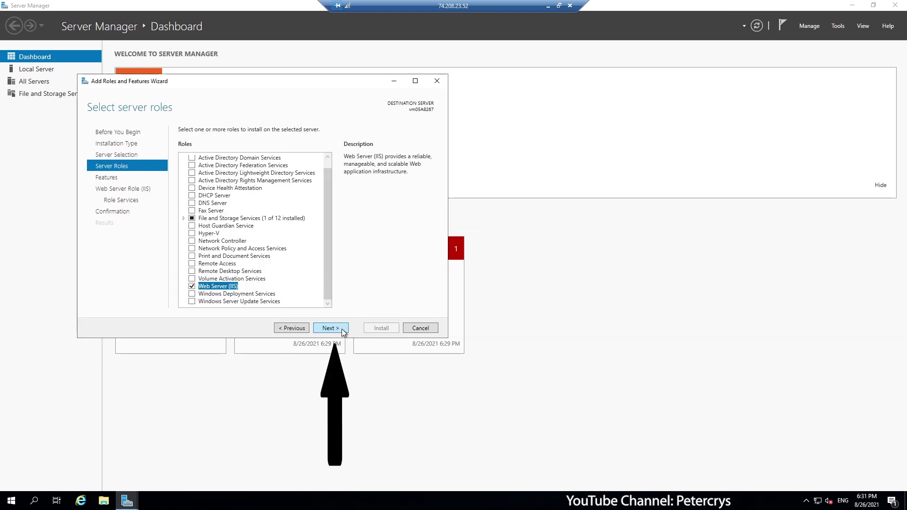
Step: On the Features page, tick ASP.NET 4.7 under .NET Framework 4.7 Features and continue
click(330, 329)
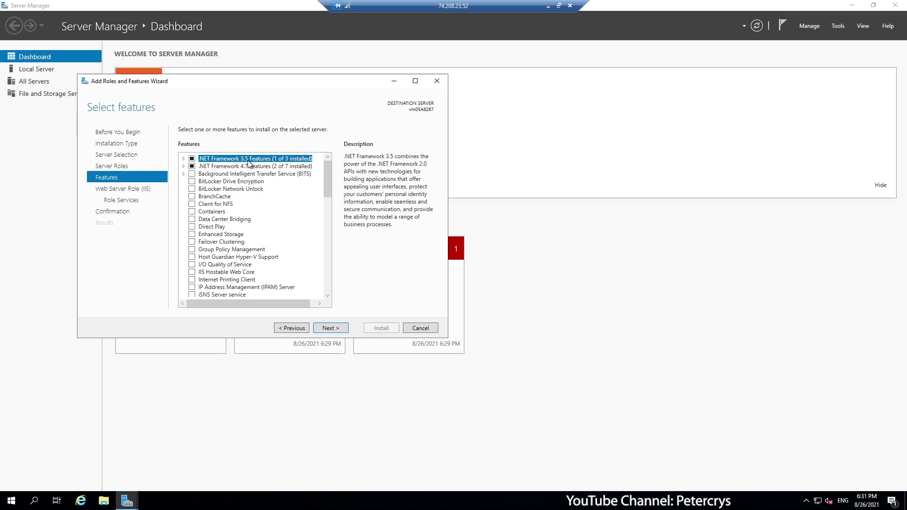
click(185, 160)
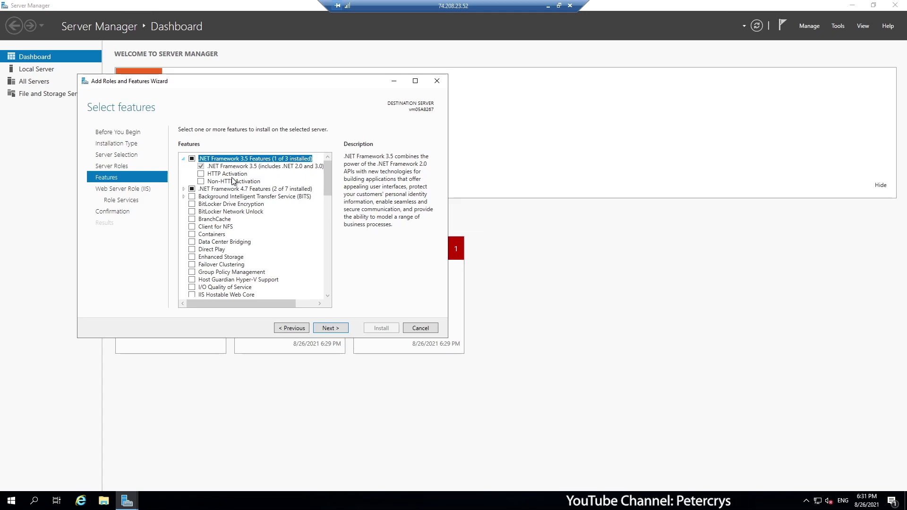
click(184, 160)
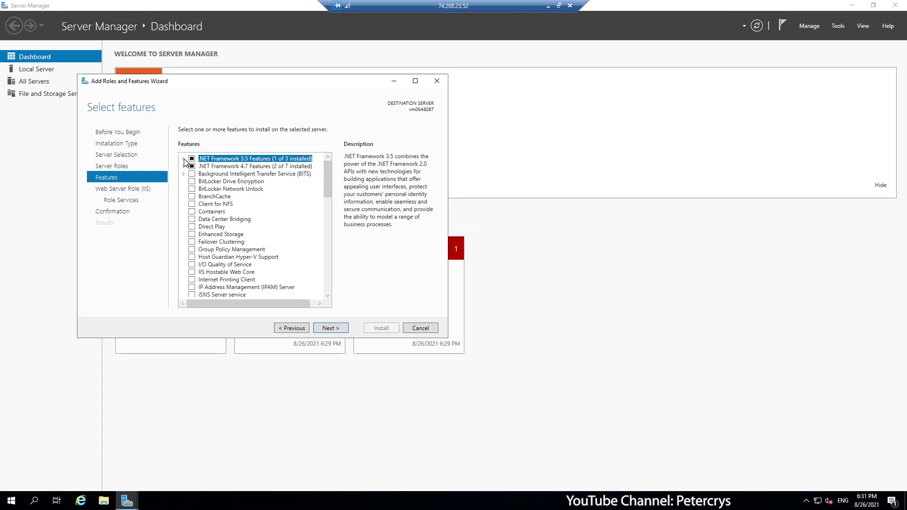
click(184, 167)
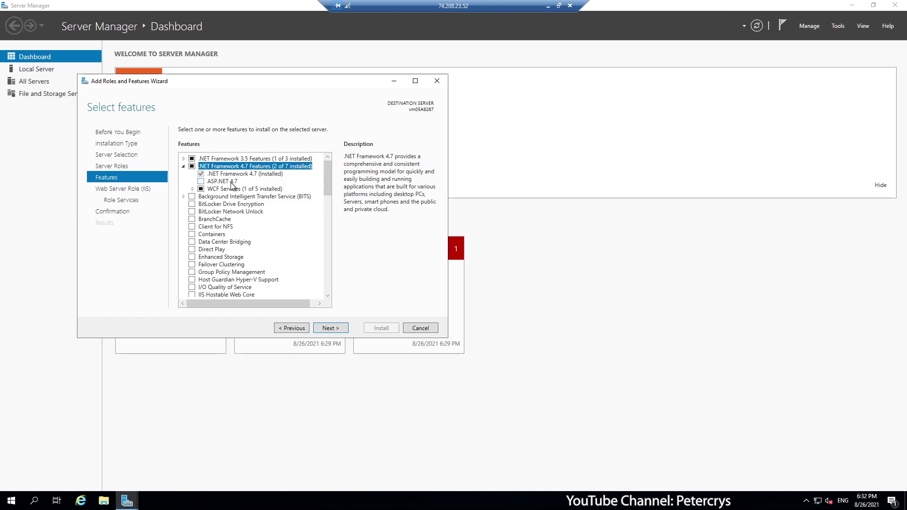
click(200, 182)
click(202, 188)
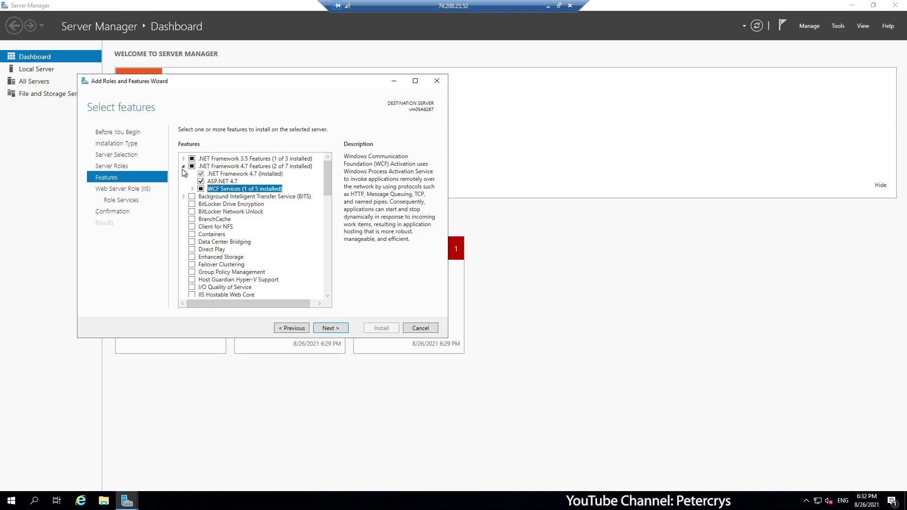
click(184, 167)
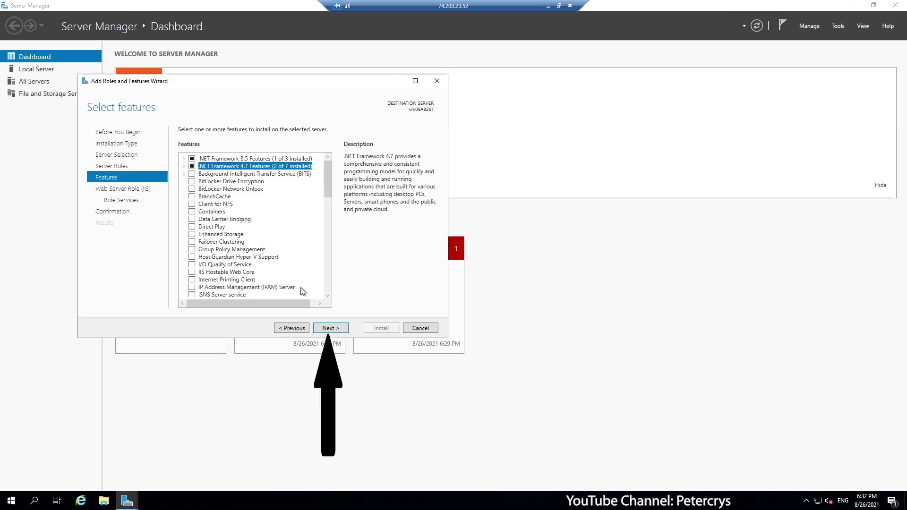
click(329, 328)
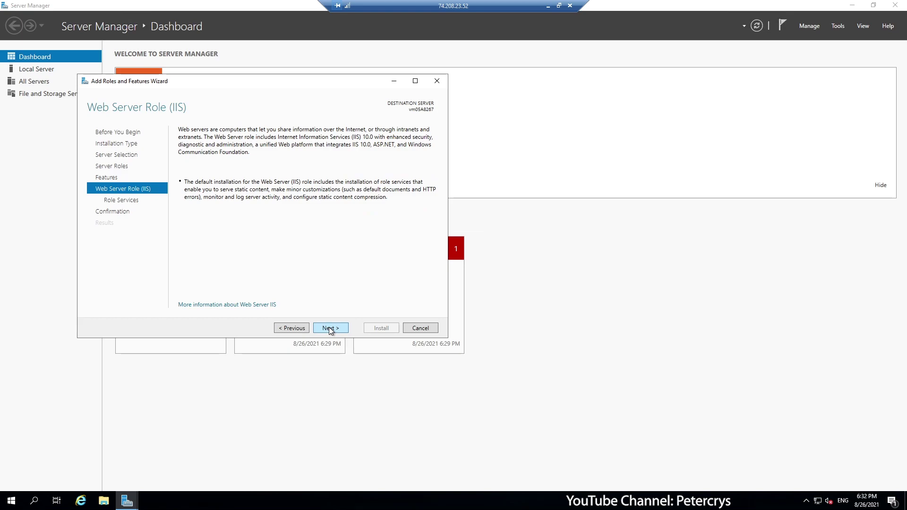
Step: Continue from the Web Server Role (IIS) overview to the Select role services list
click(329, 328)
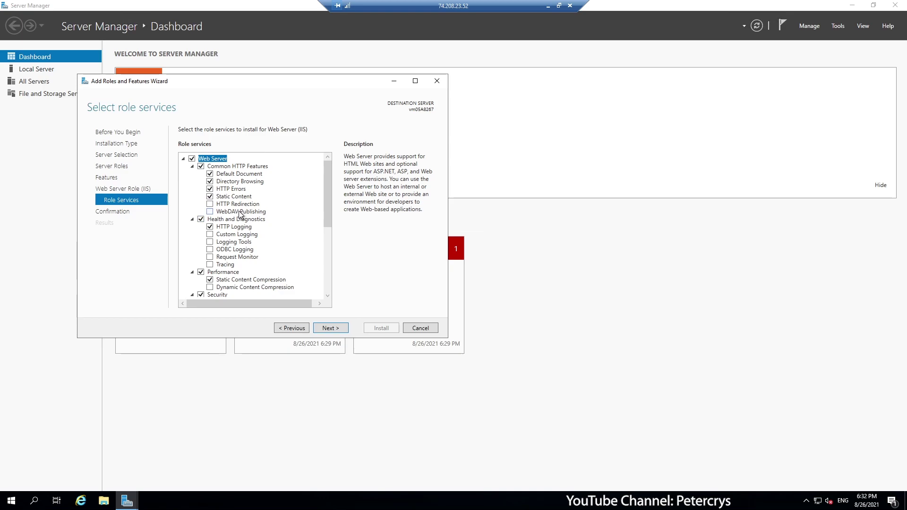
Step: Tick HTTP Redirection and Custom Logging in the IIS role services
click(210, 204)
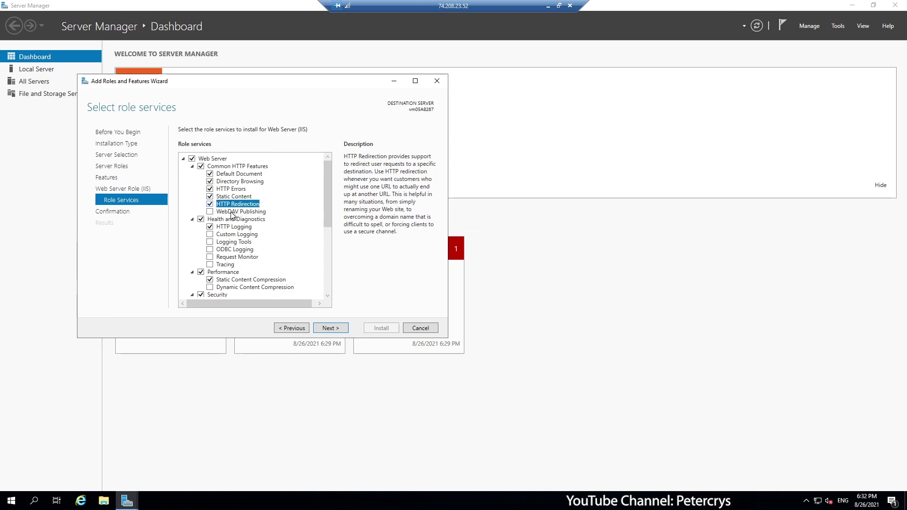
click(235, 213)
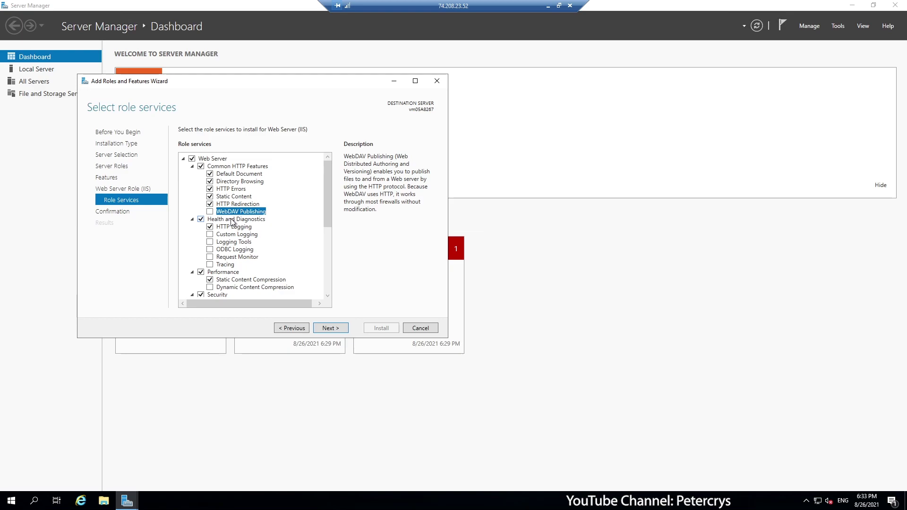
click(232, 221)
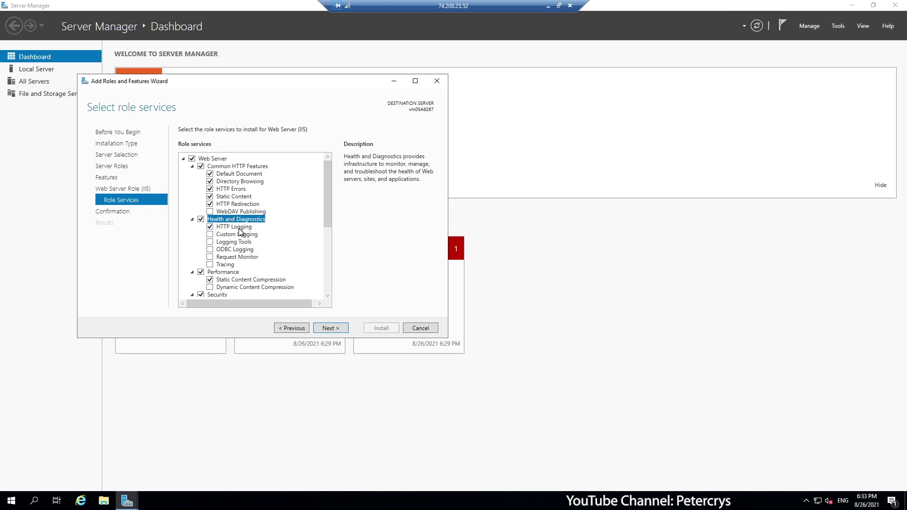
click(239, 227)
click(239, 235)
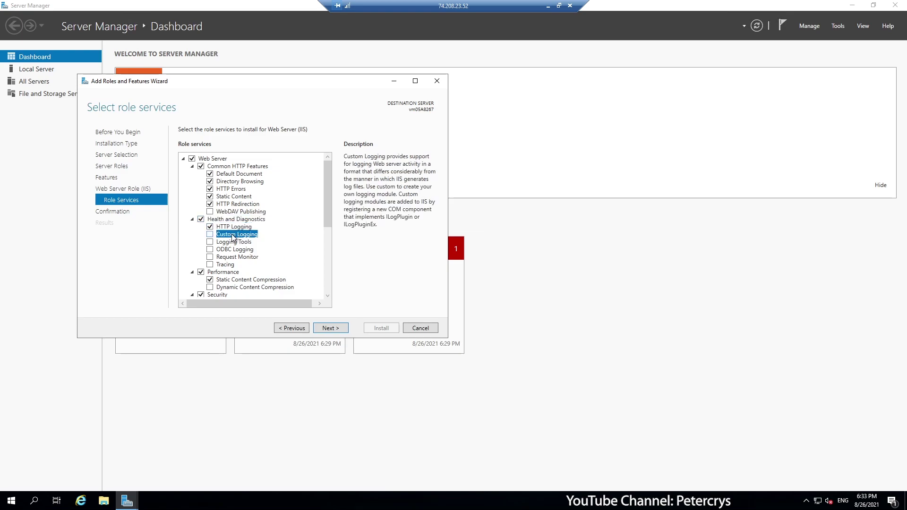
click(210, 235)
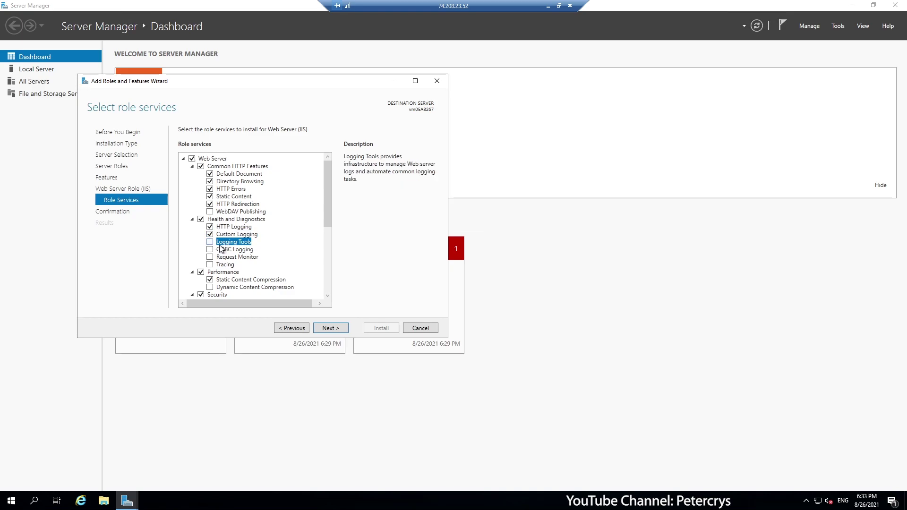
Step: Also tick Logging Tools, ODBC Logging, Request Monitor and Tracing under Health and Diagnostics
click(226, 243)
click(211, 243)
click(211, 250)
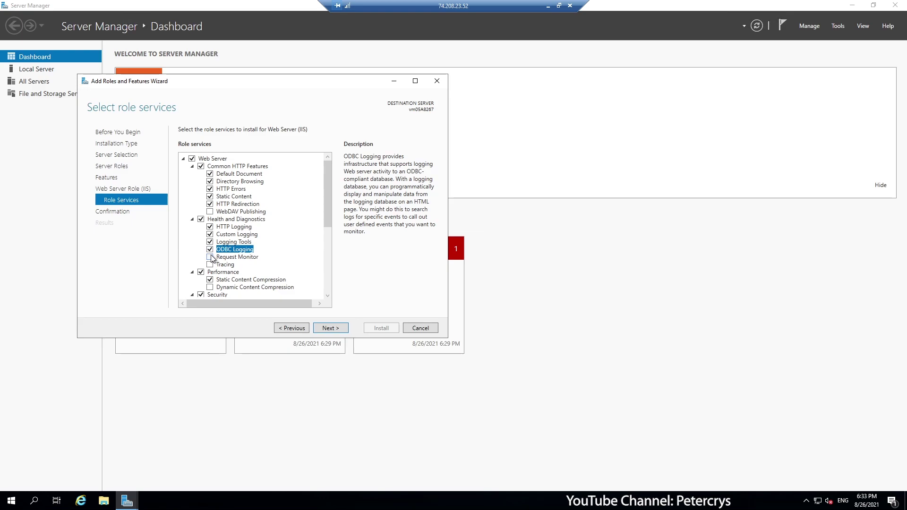
click(211, 257)
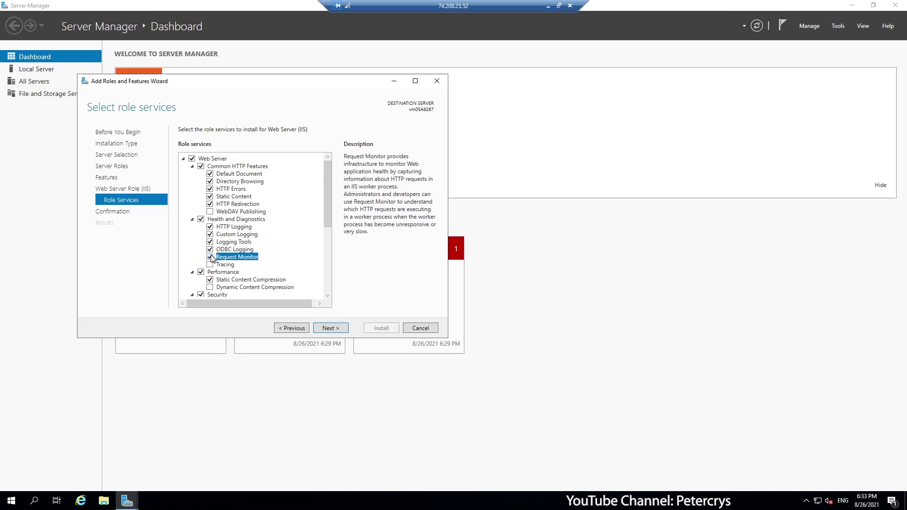
click(210, 265)
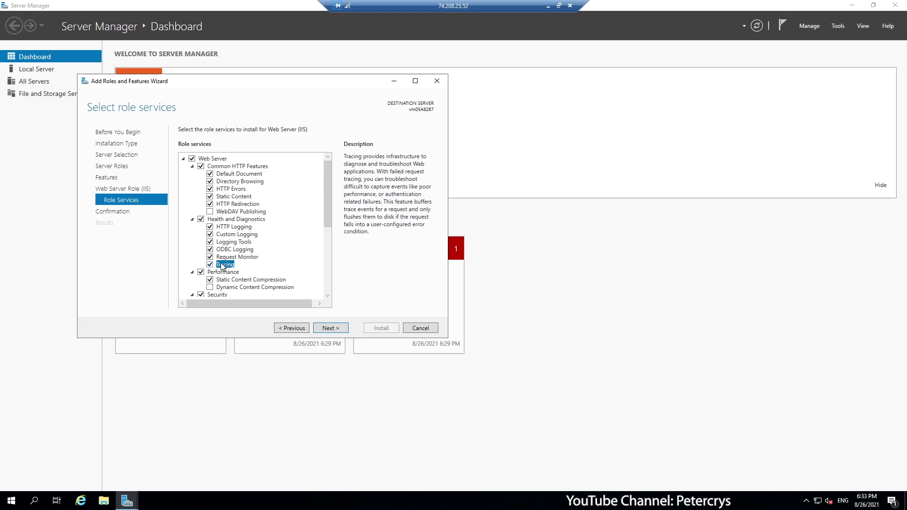
Step: Tick Dynamic Content Compression under Performance, next to Static Content Compression
scroll(247, 269, down, 2)
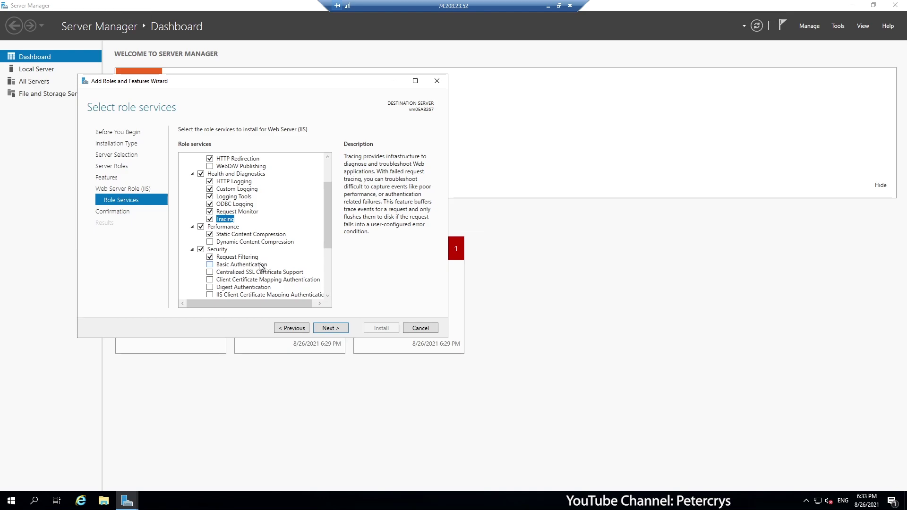
click(225, 228)
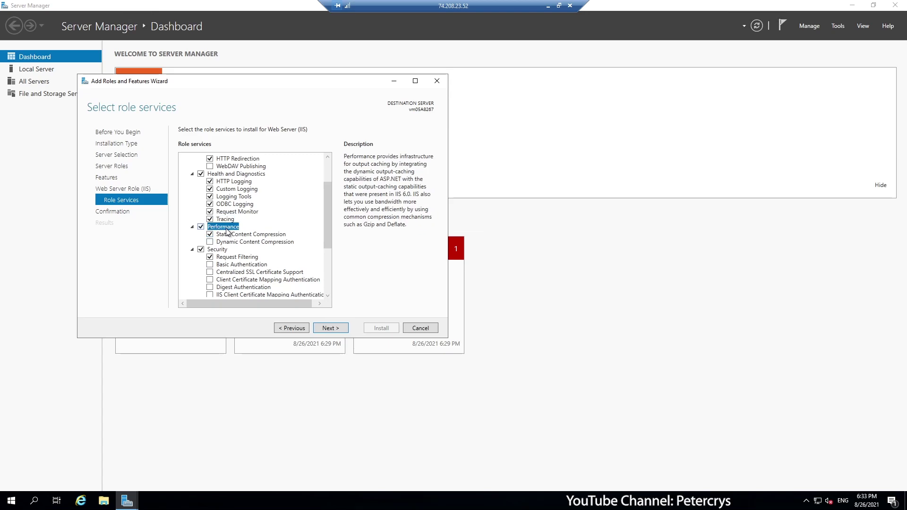
click(262, 243)
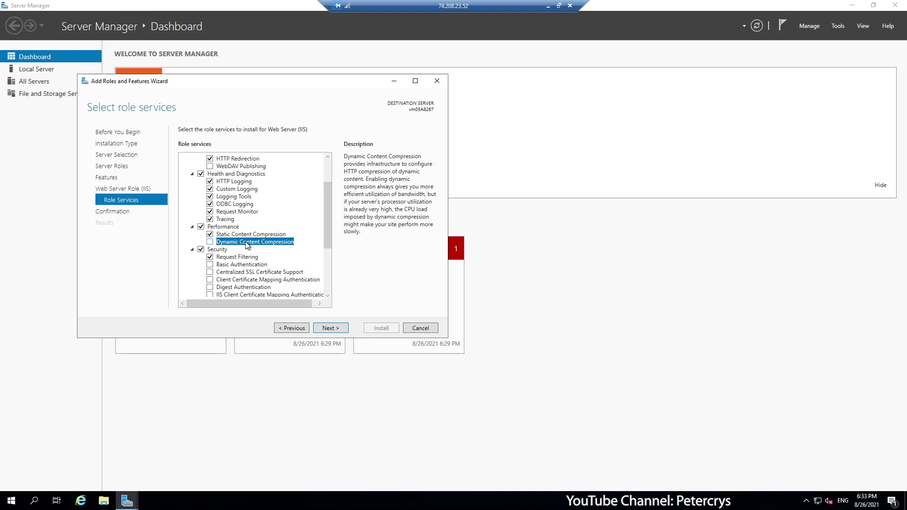
click(210, 242)
scroll(252, 255, down, 3)
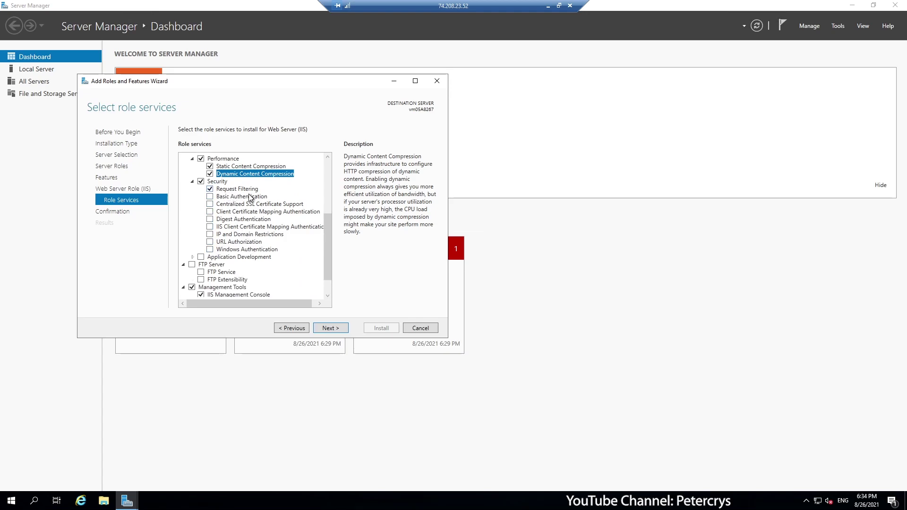
Step: Enable Basic Authentication and Digest Authentication under Security
click(211, 196)
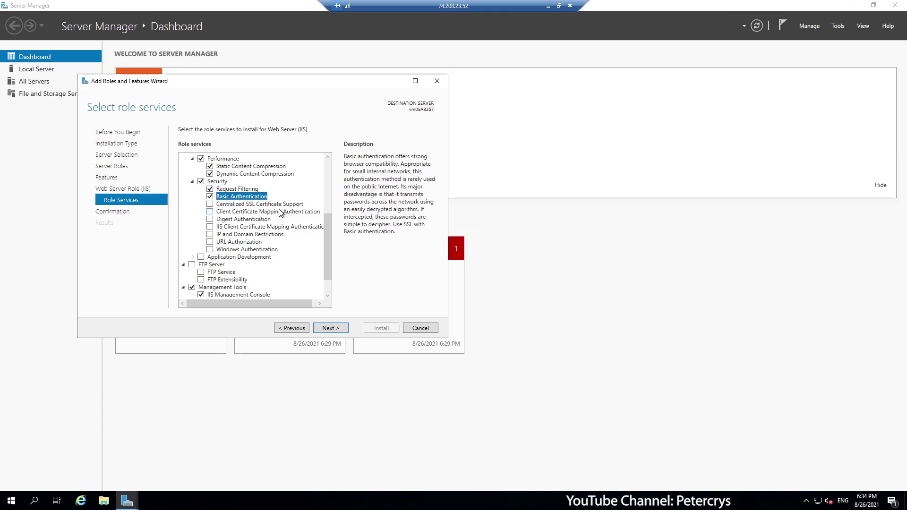
click(243, 205)
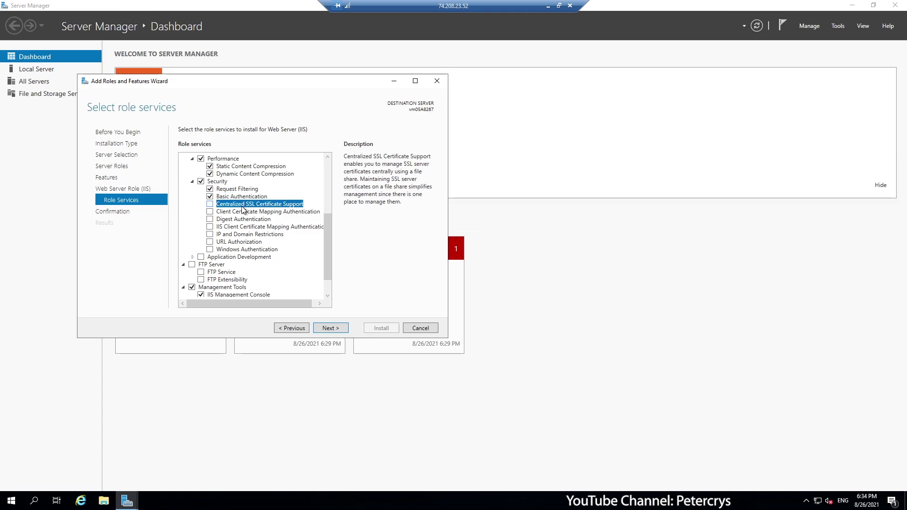
click(228, 213)
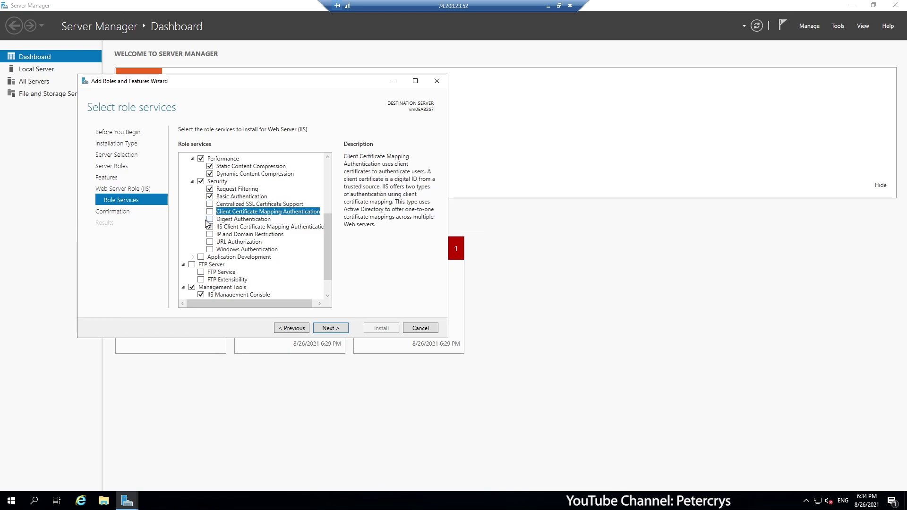
click(210, 219)
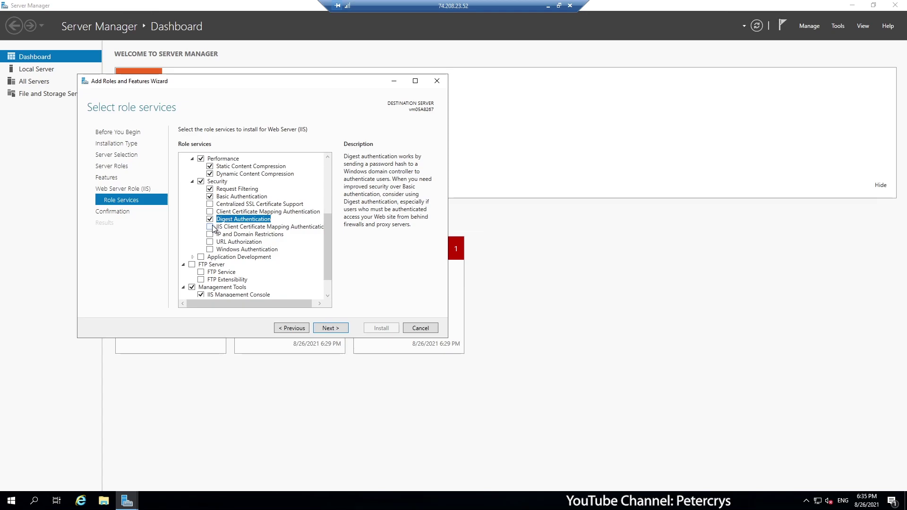
Step: Enable IIS Client Certificate Mapping, IP and Domain Restrictions, URL Authorization and Windows Authentication
click(219, 227)
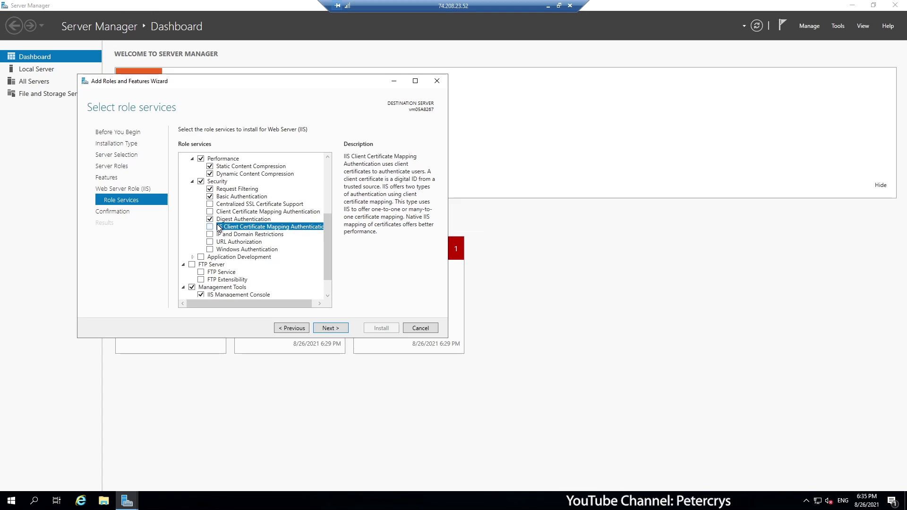
click(210, 228)
click(210, 235)
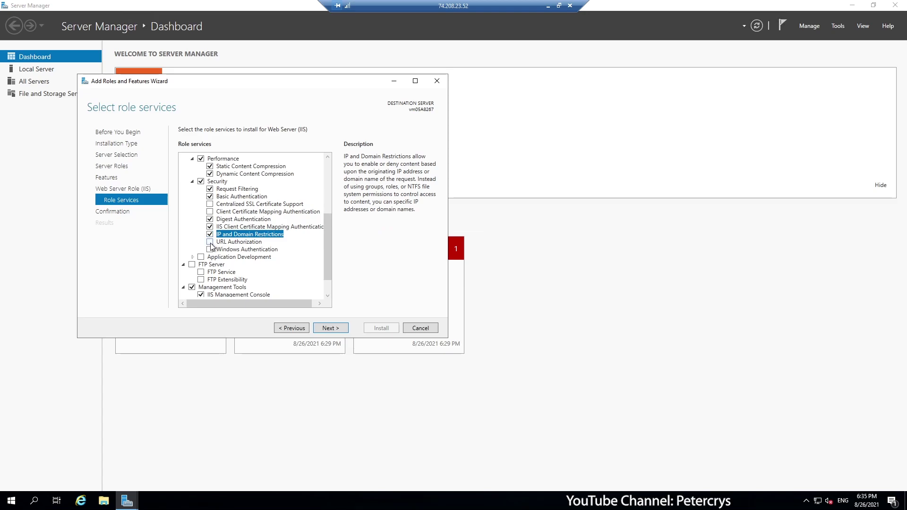
click(210, 242)
click(210, 251)
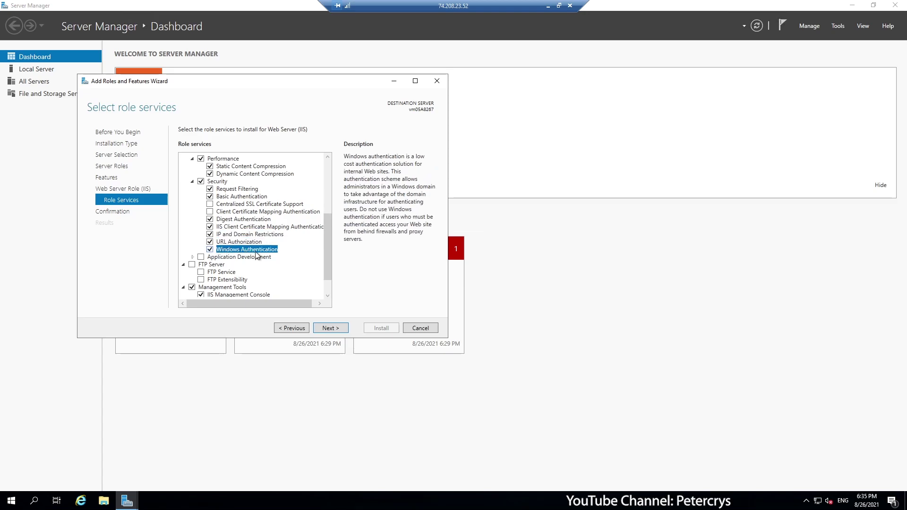
scroll(297, 255, down, 1)
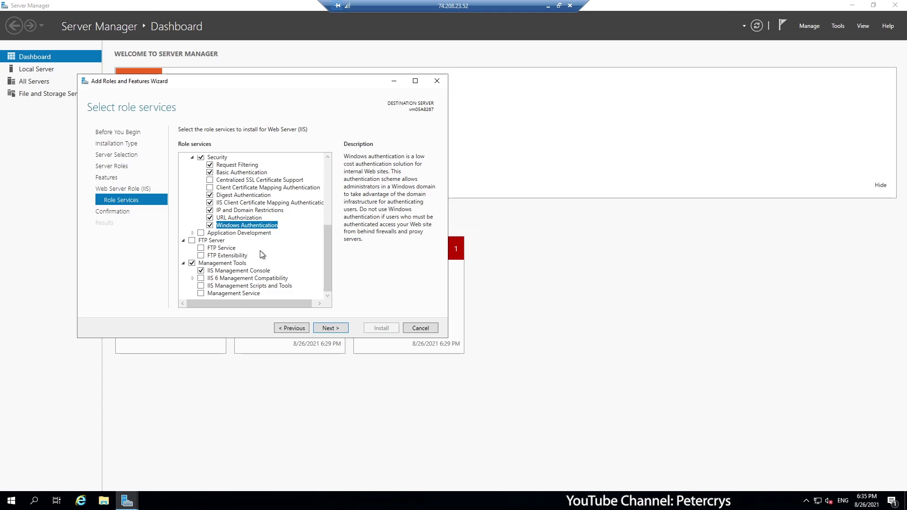
Step: Enable Application Development with .NET Extensibility 4.7, Application Initialization and ASP, accepting its required features
click(201, 233)
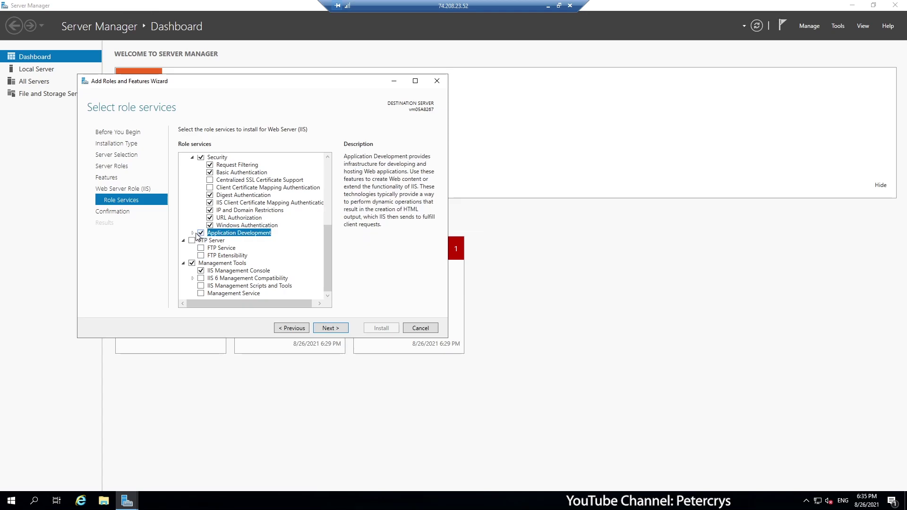
click(193, 233)
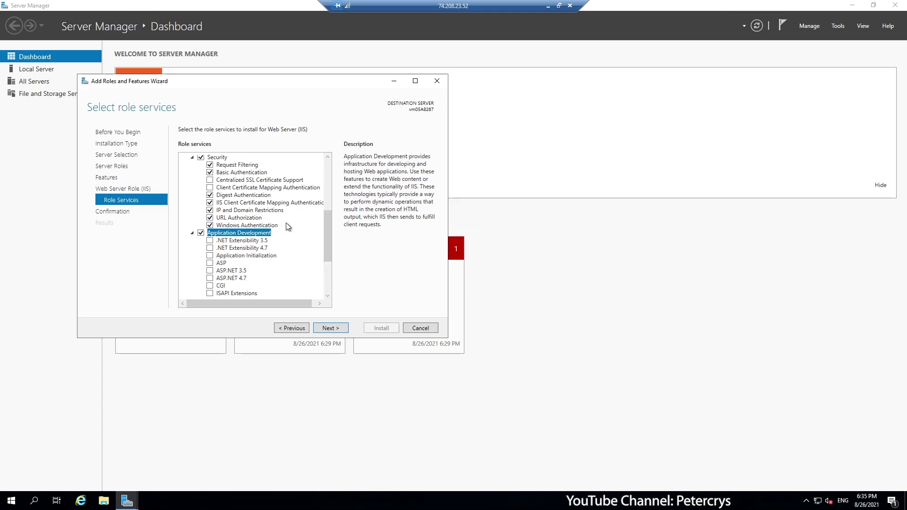
scroll(286, 224, down, 2)
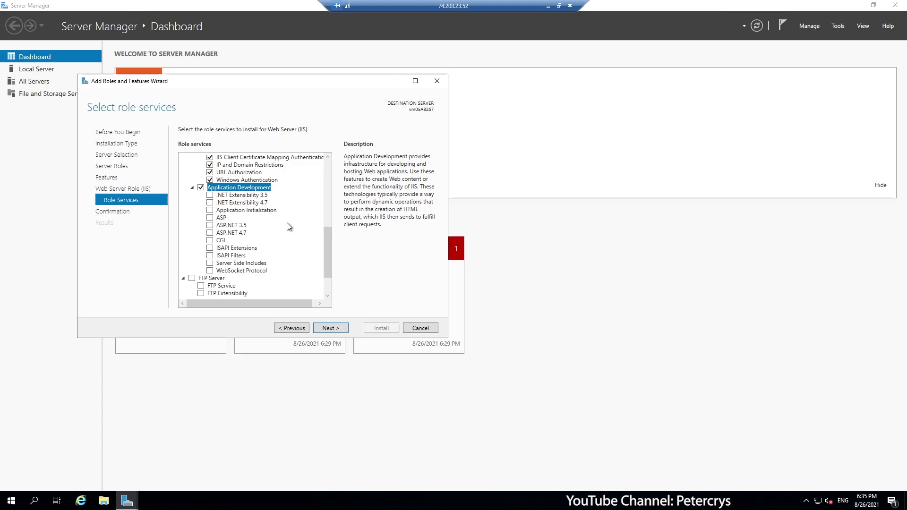
click(210, 203)
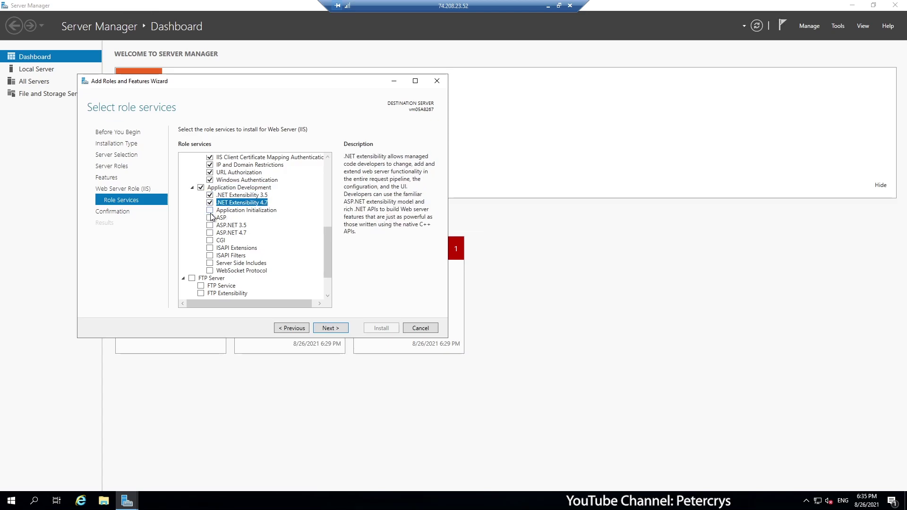
click(210, 211)
click(210, 218)
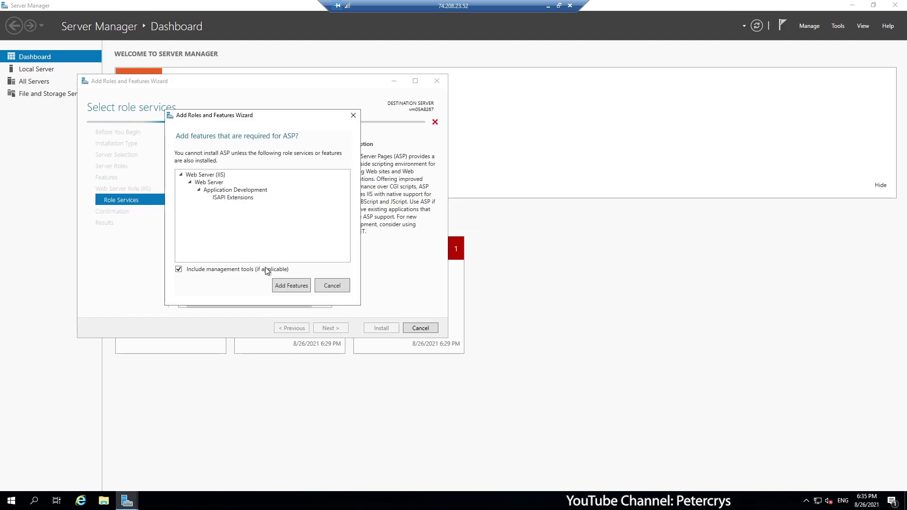
click(285, 284)
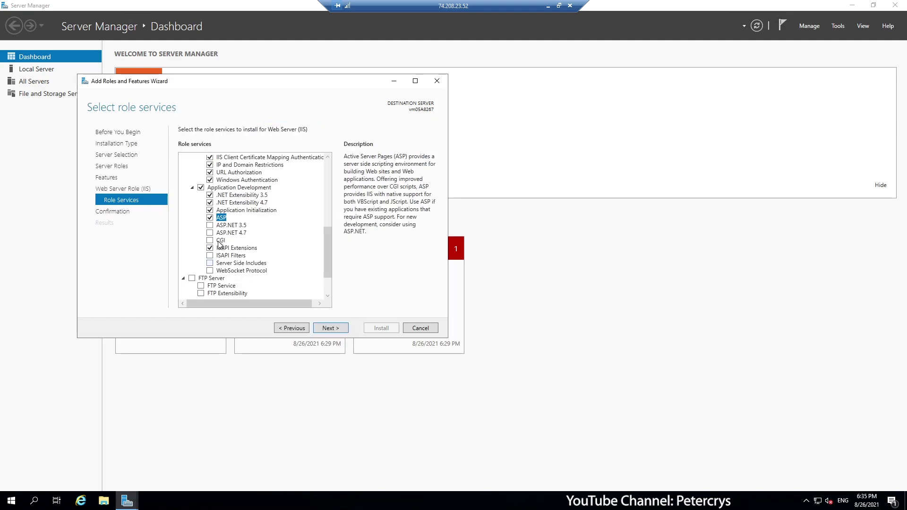
Step: Enable ASP.NET 3.5 with its required features, ASP.NET 4.7, CGI, Server Side Includes and WebSocket Protocol
click(210, 225)
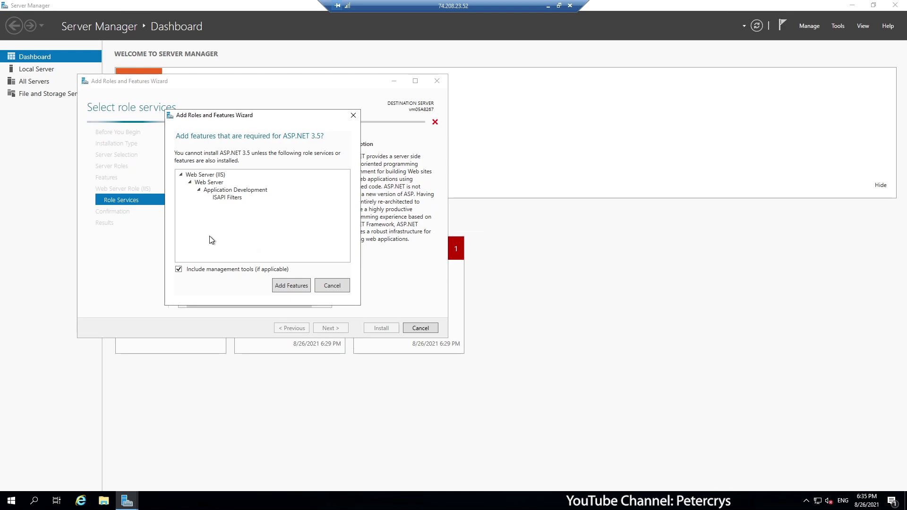
click(286, 288)
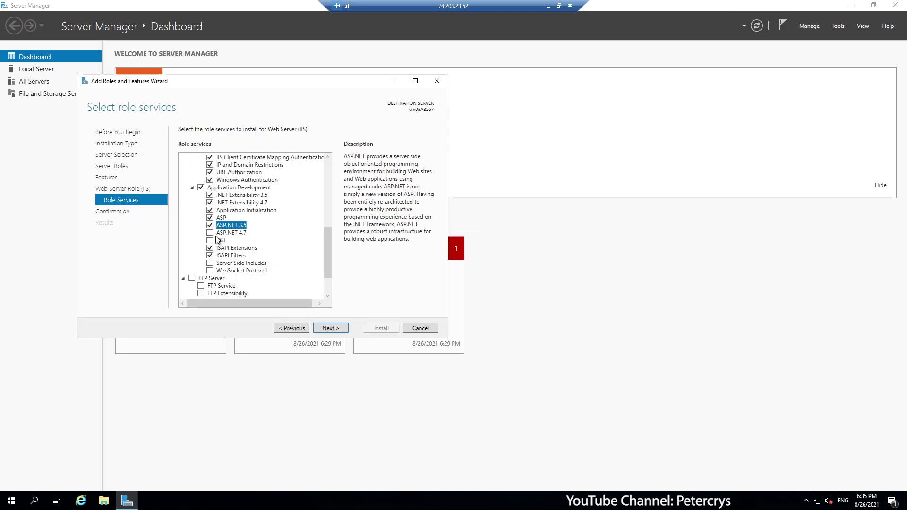
click(210, 233)
click(210, 240)
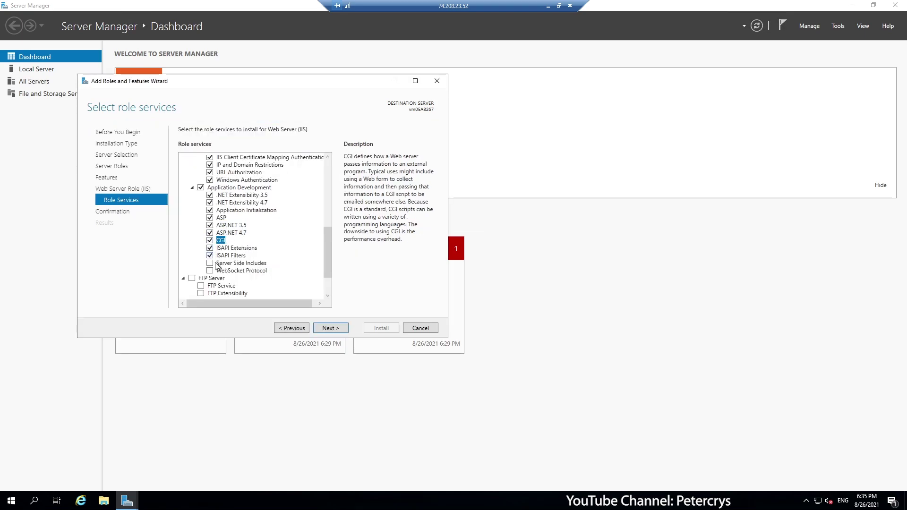
click(210, 263)
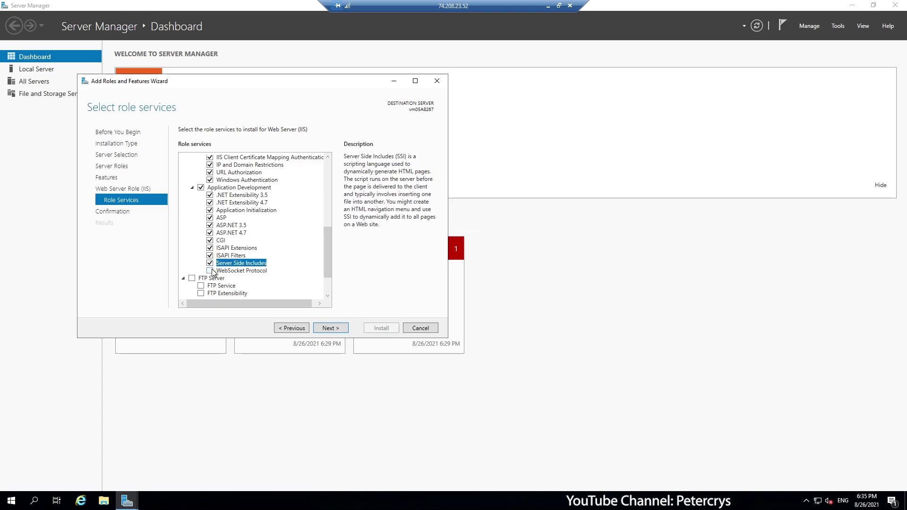
click(209, 271)
Step: Enable FTP Server with FTP Service, IIS Management Scripts and Tools, and Management Service
scroll(260, 270, down, 2)
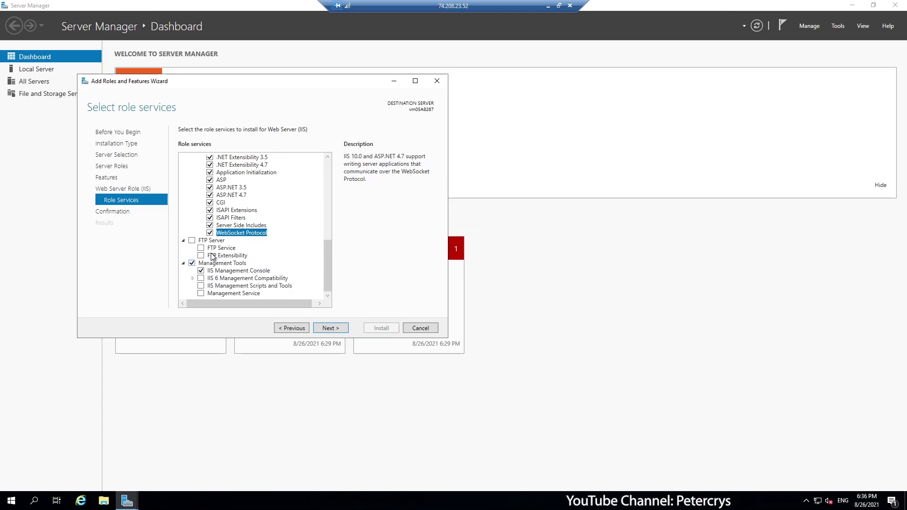
click(193, 241)
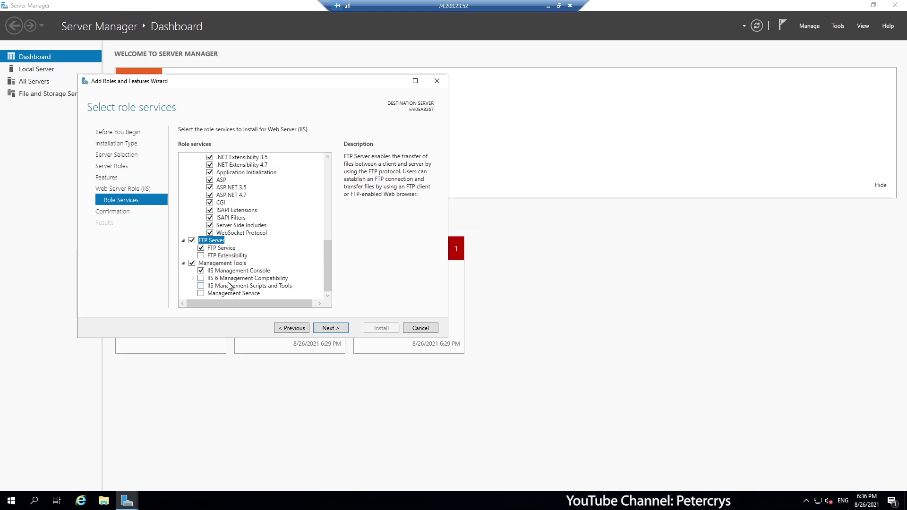
click(202, 286)
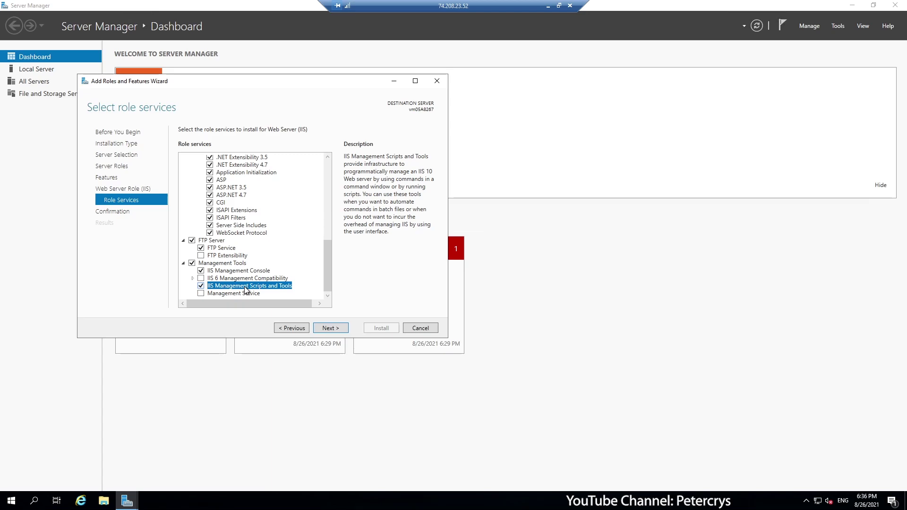
click(201, 294)
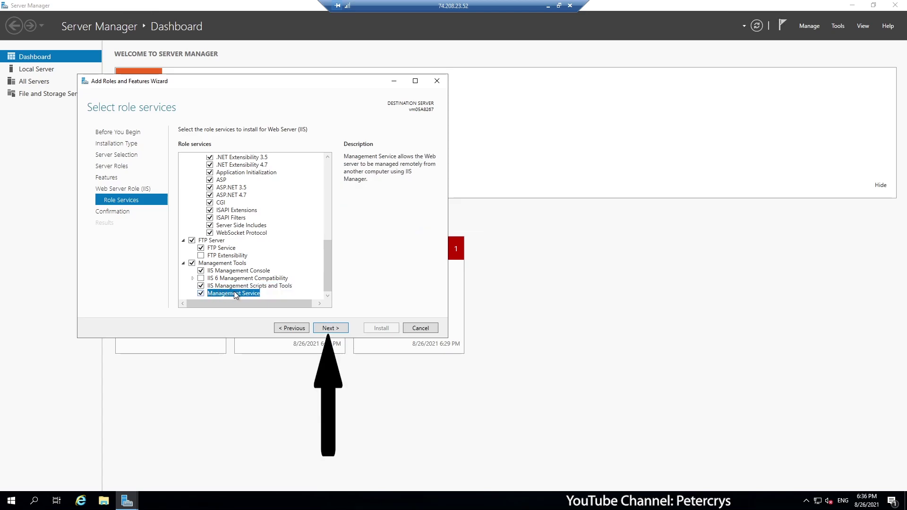
Step: Confirm the installation selections and install Web Server (IIS) with the chosen role services
click(326, 330)
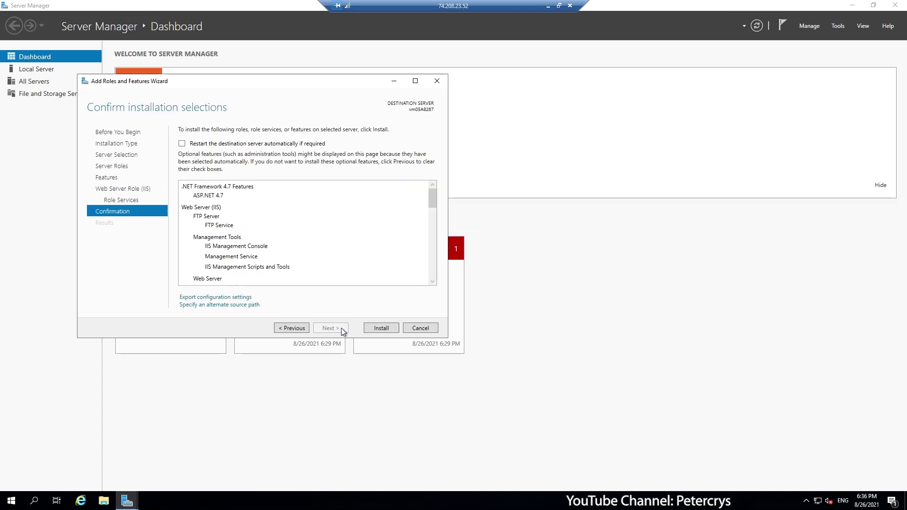
click(373, 327)
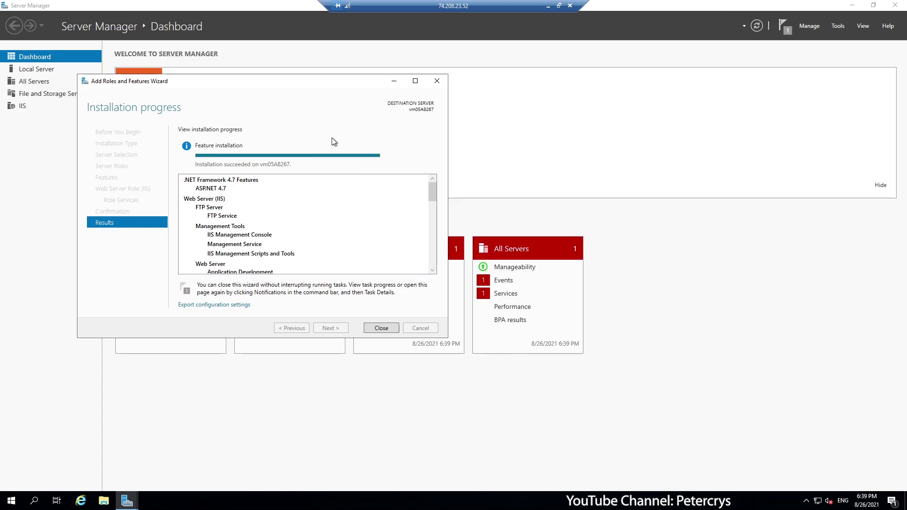
Step: Close the finished wizard, check the success notification, and launch IIS Manager from Tools
click(382, 328)
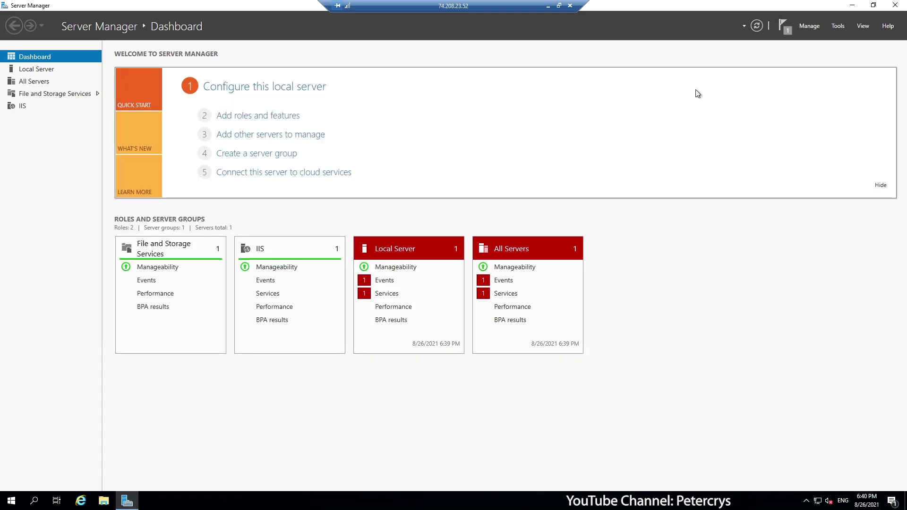
click(784, 28)
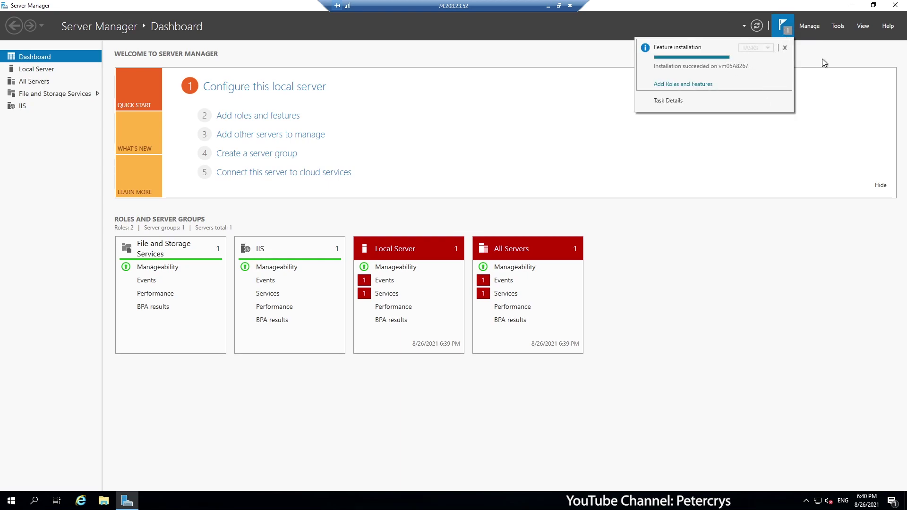
click(810, 26)
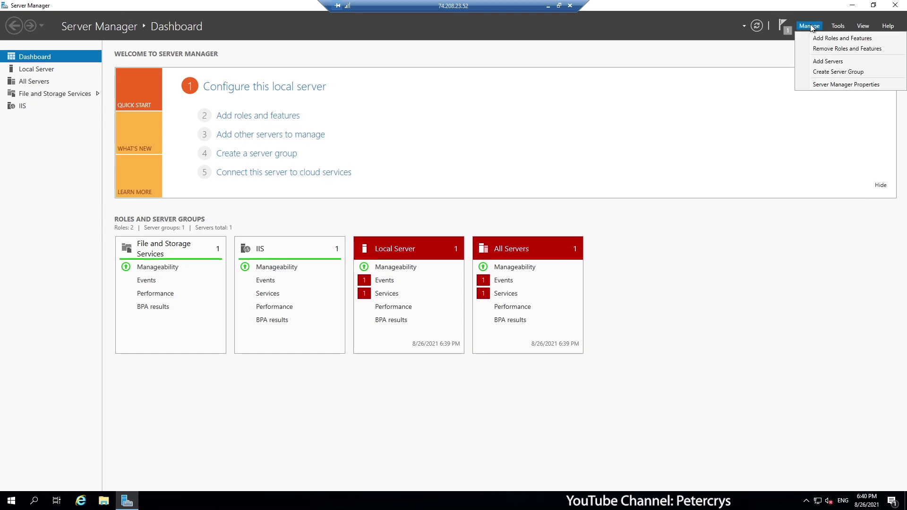
click(836, 26)
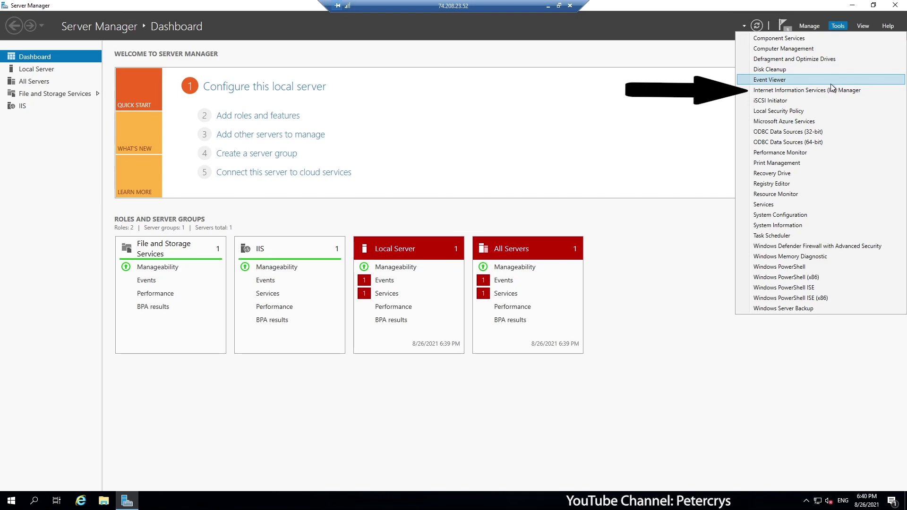
click(833, 90)
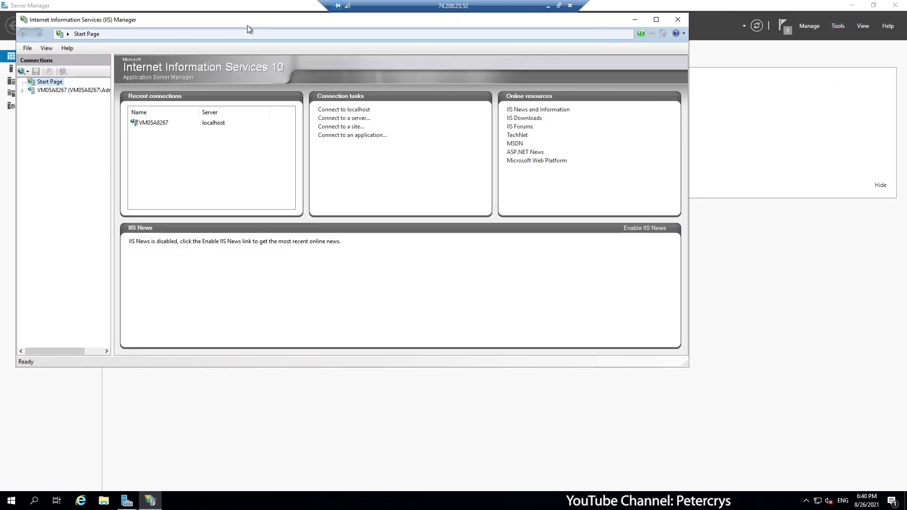
Step: Maximize IIS Manager, select VM05A8267 > Sites > Default Web Site, and browse it on *:80 (http)
double_click(248, 23)
click(17, 76)
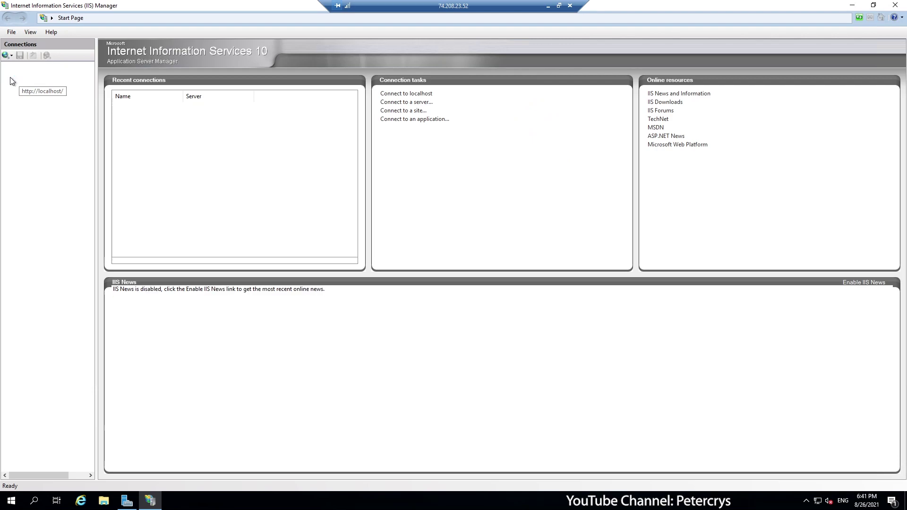
click(6, 76)
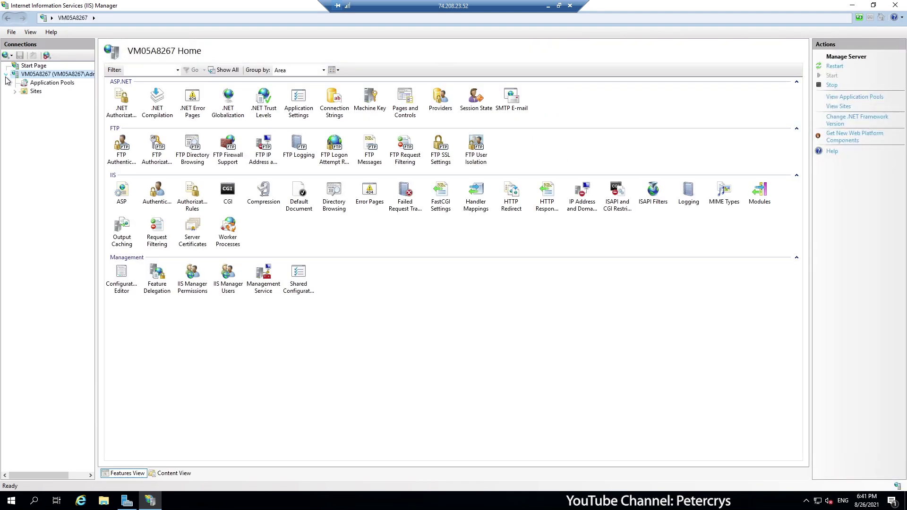
click(24, 92)
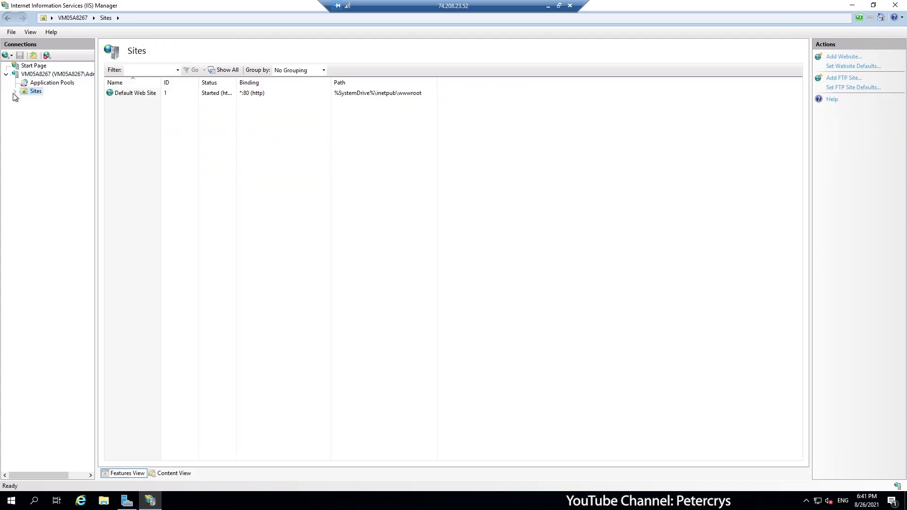
click(14, 92)
click(28, 101)
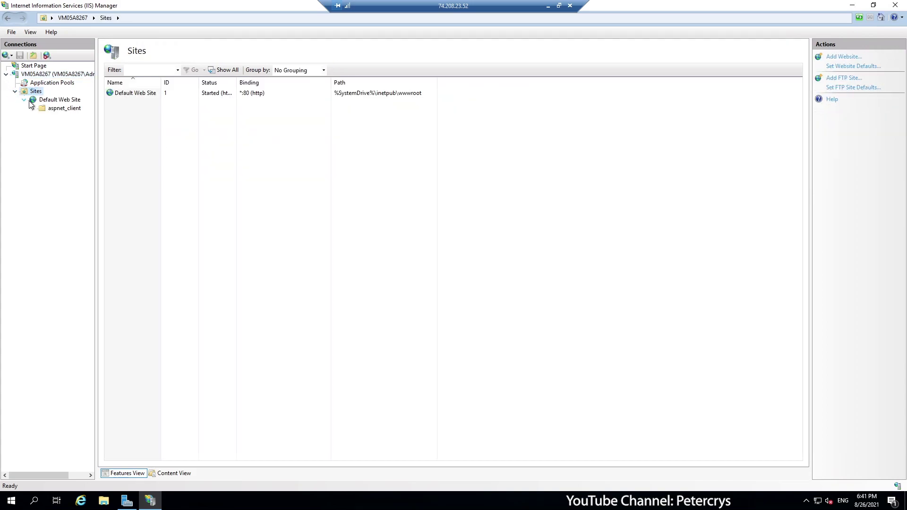
click(41, 101)
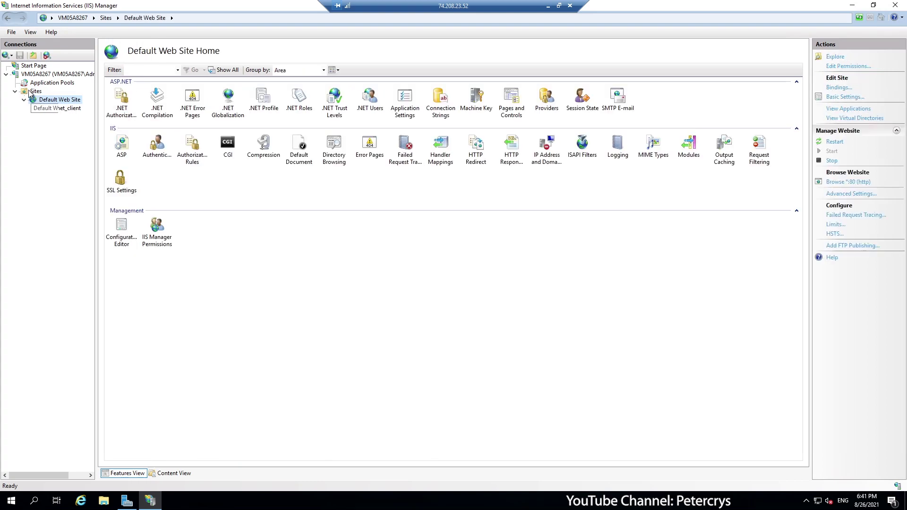
click(841, 185)
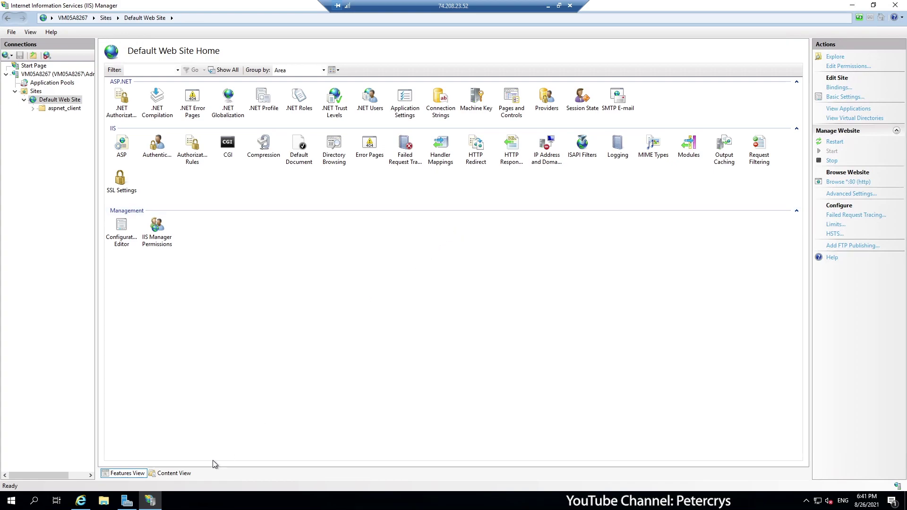
Step: Set up Internet Explorer without recommended settings, view the localhost IIS welcome page, then close all tabs
click(80, 502)
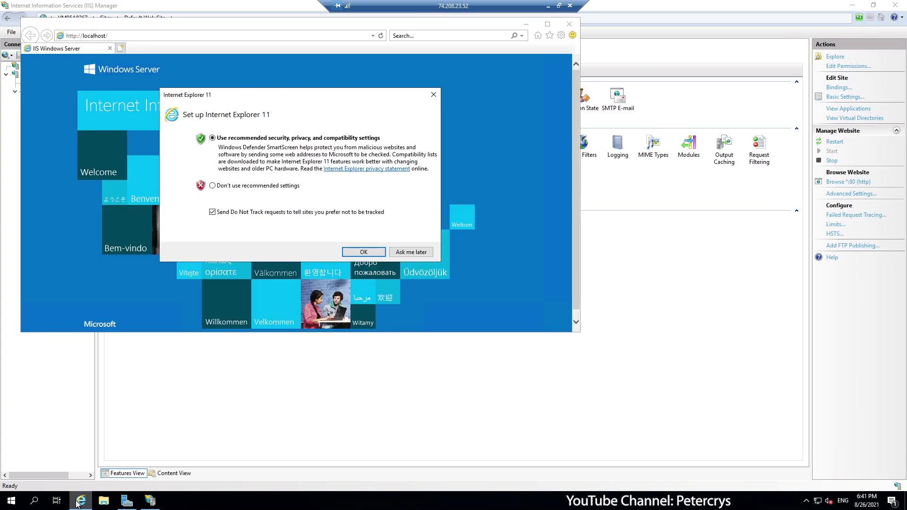
click(228, 189)
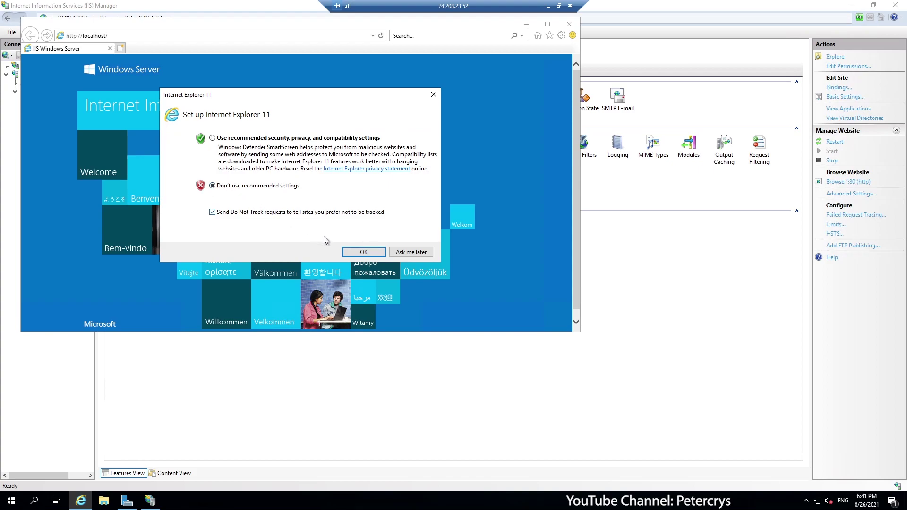
click(351, 249)
click(86, 50)
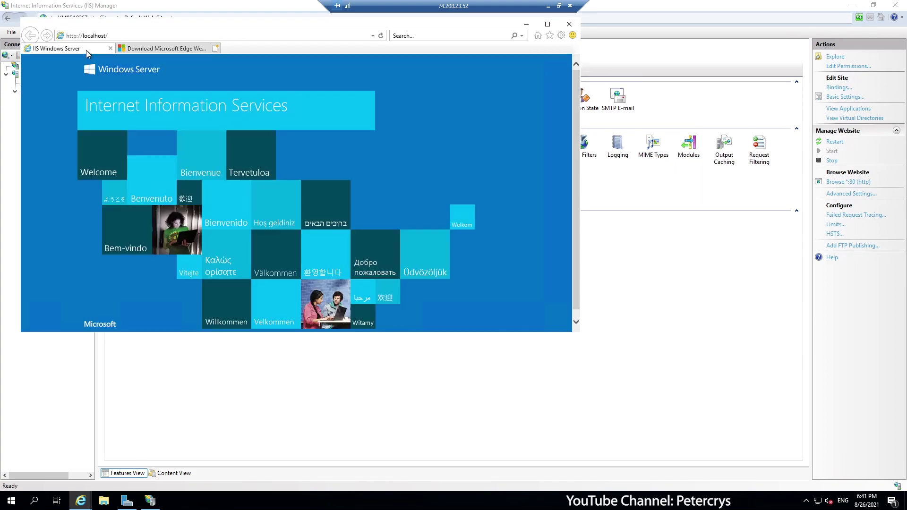
click(568, 24)
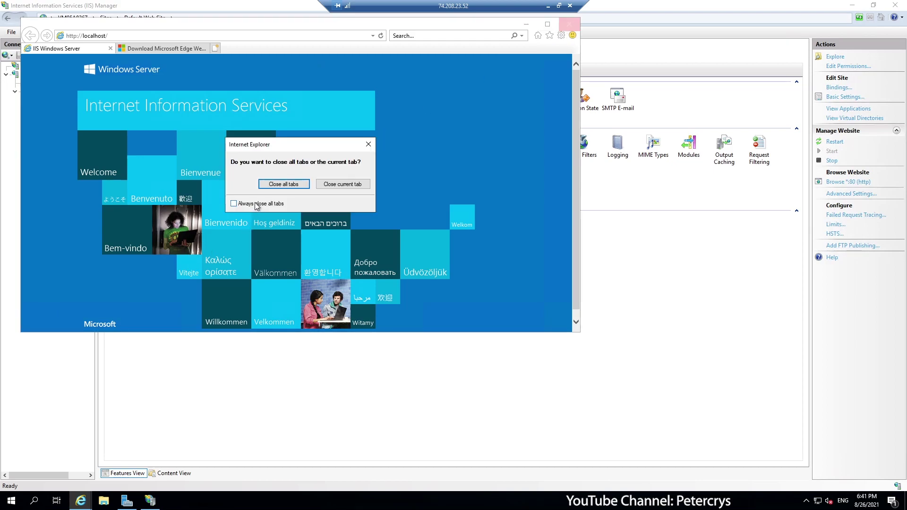
click(269, 185)
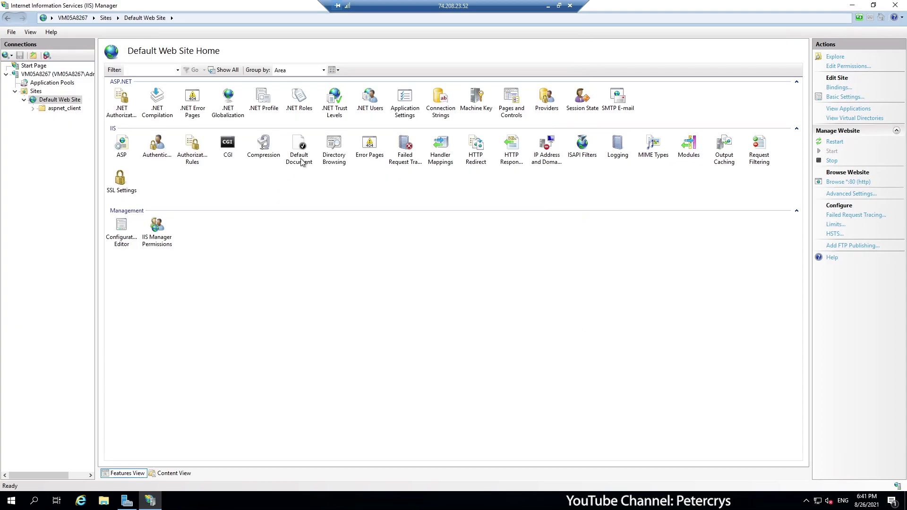
Step: Copy the server IP 74.208.23.52 from the local IONOS Servers list
click(548, 5)
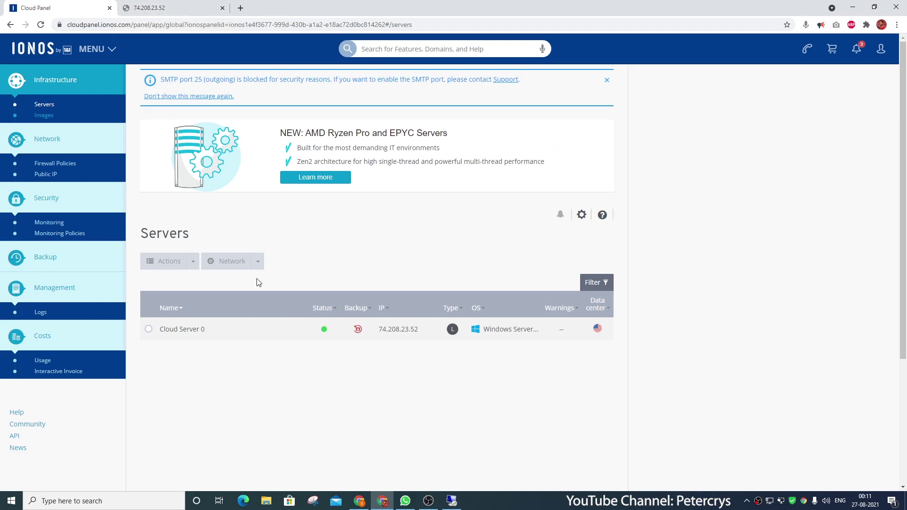
drag(375, 329, 422, 331)
right_click(395, 327)
click(412, 332)
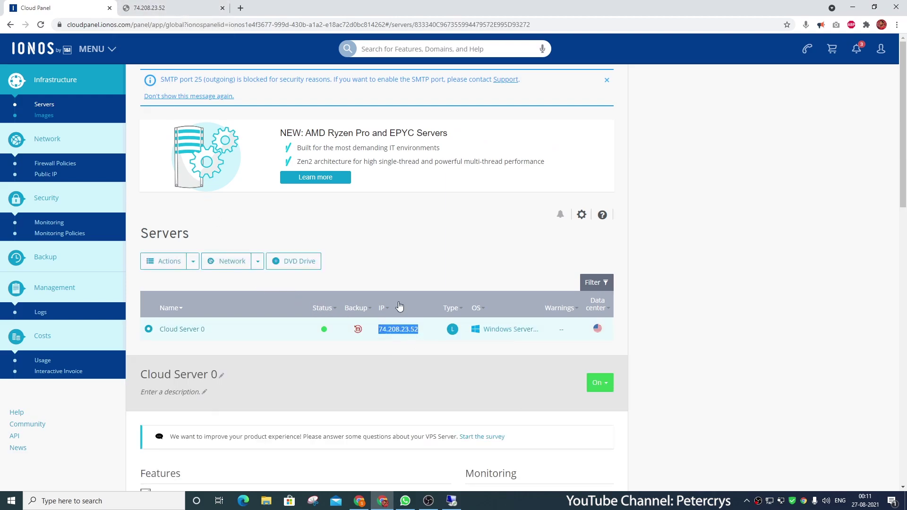
Step: Paste 74.208.23.52 into the failing Chrome tab's address bar and load the IIS welcome page
click(155, 9)
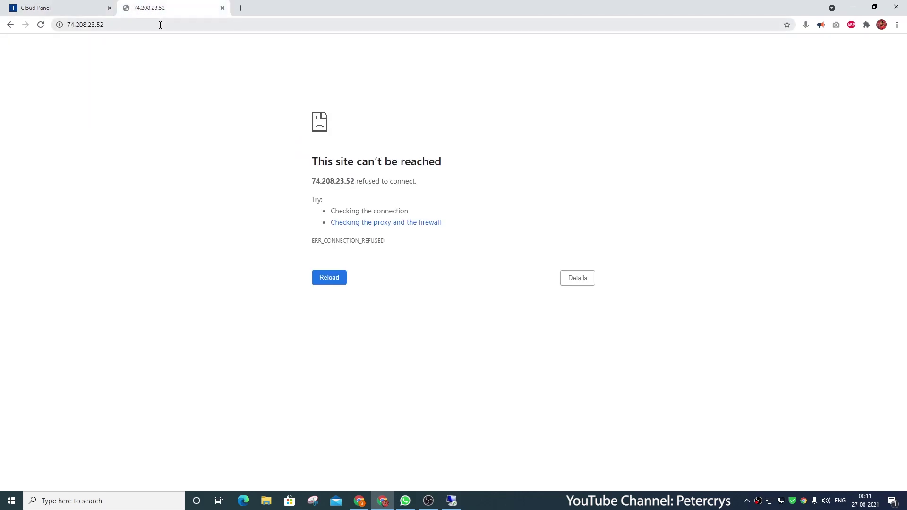
click(160, 24)
right_click(82, 28)
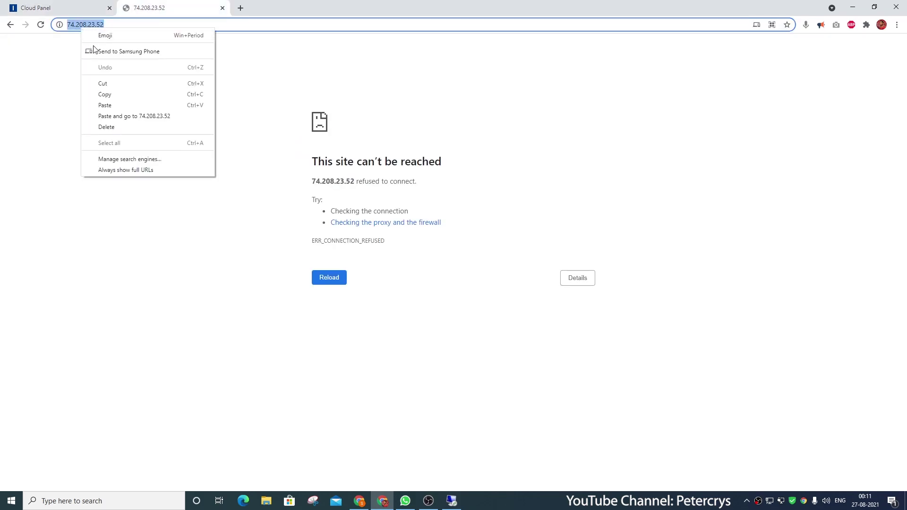
click(112, 106)
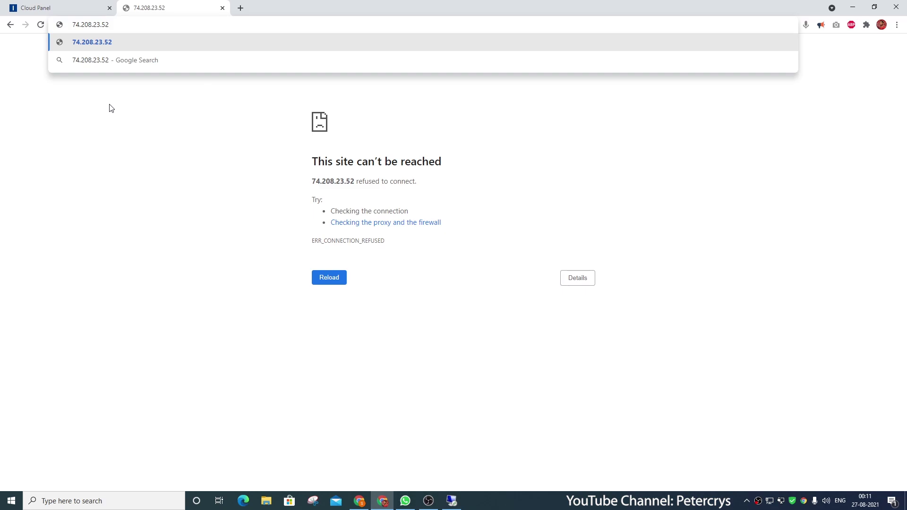
key(Return)
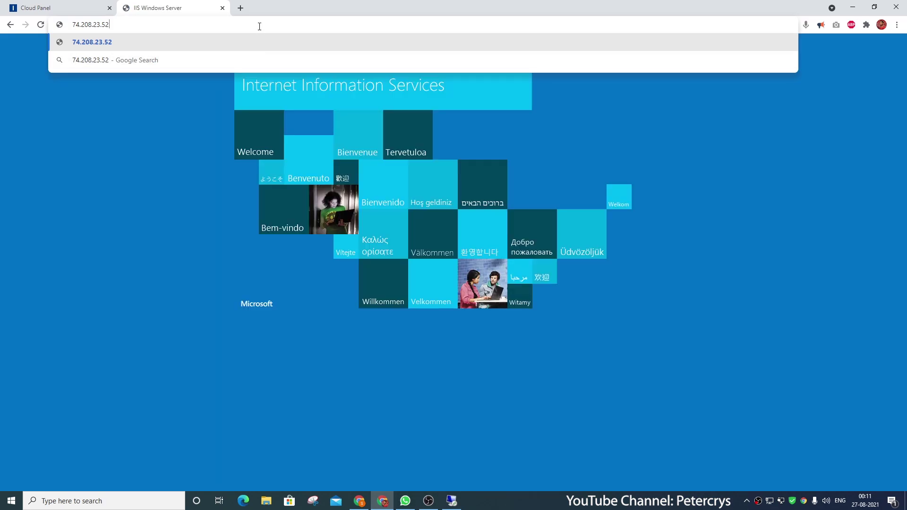
key(Return)
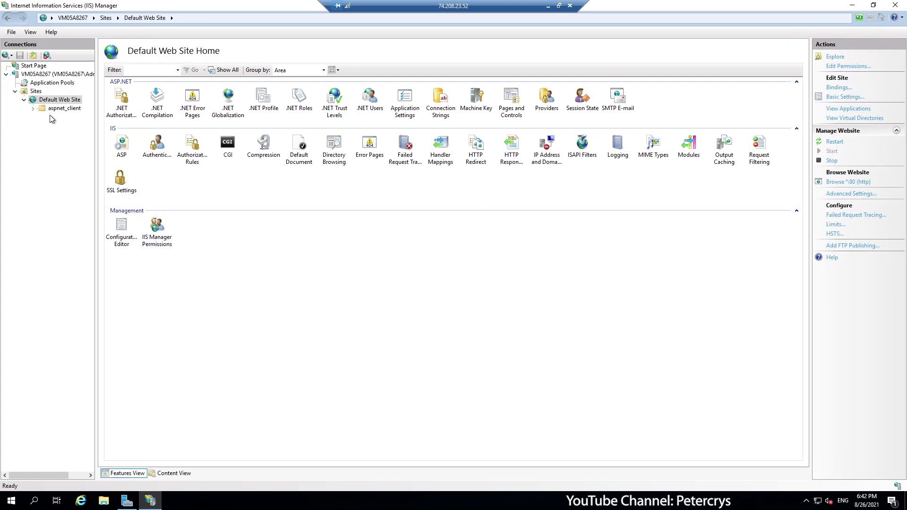
click(24, 100)
right_click(52, 98)
click(76, 102)
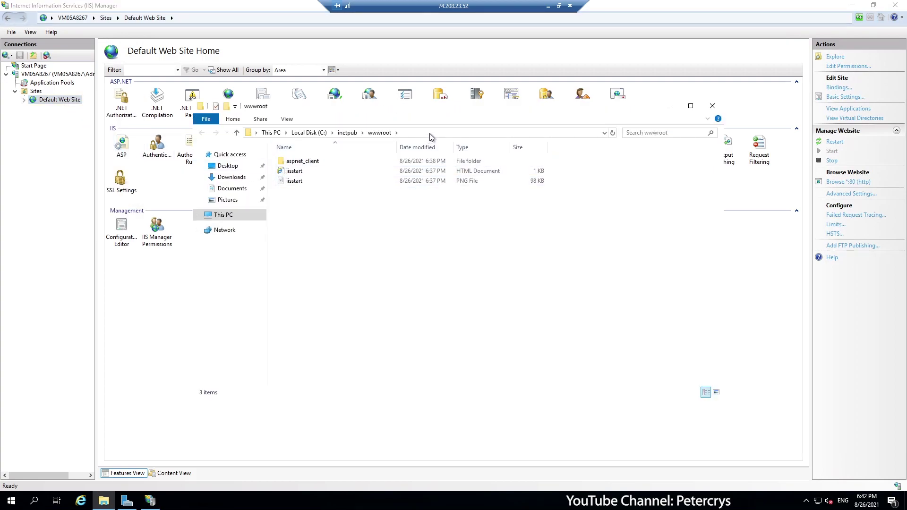
click(452, 131)
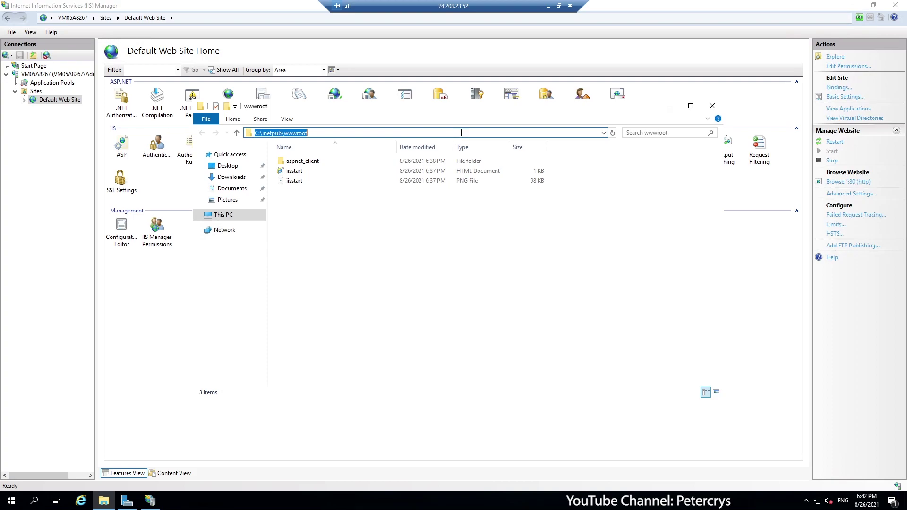
click(461, 132)
click(713, 108)
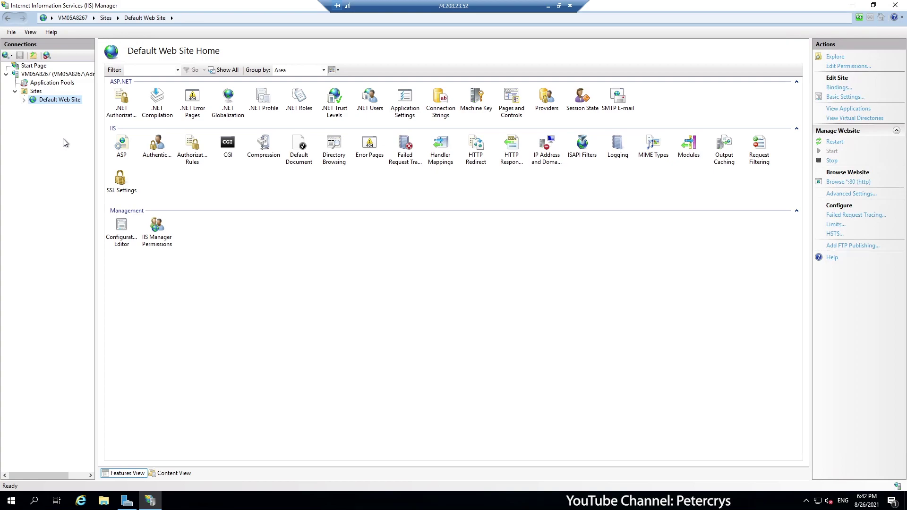
Step: Minimize IIS Manager and then Server Manager to reveal the server desktop
click(850, 6)
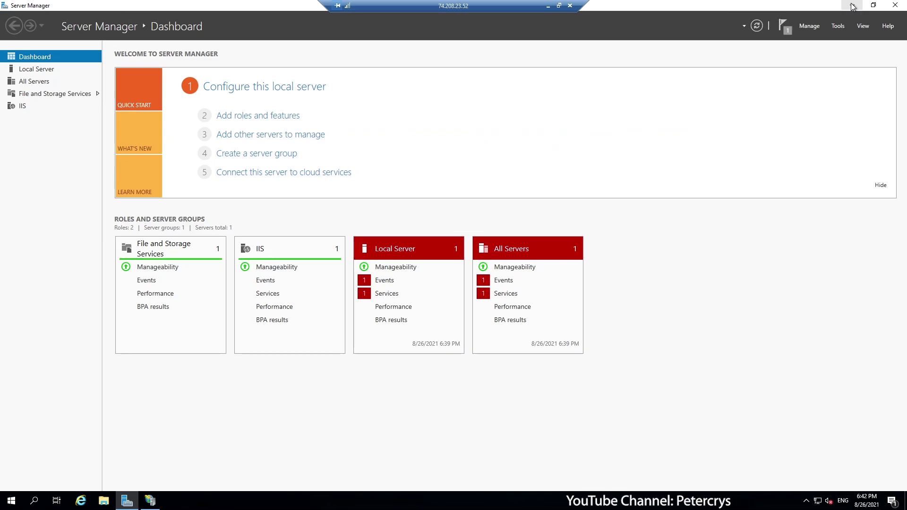
click(850, 6)
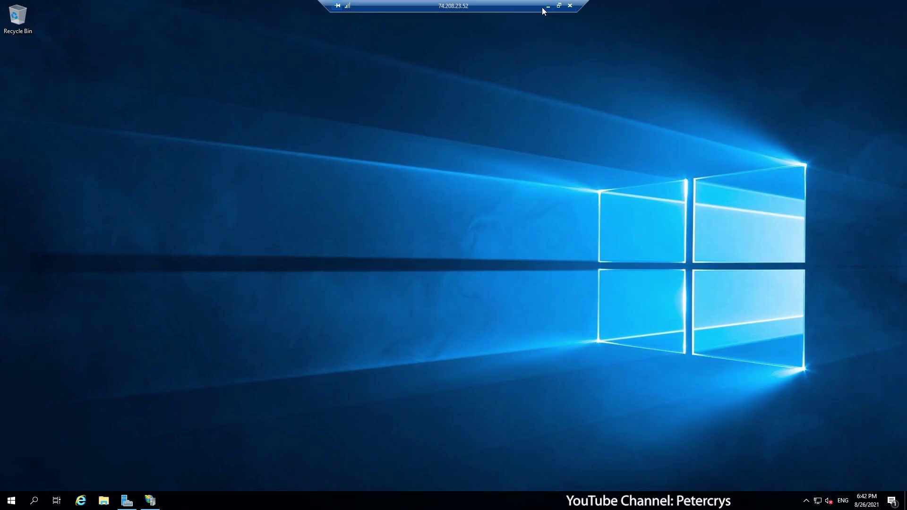